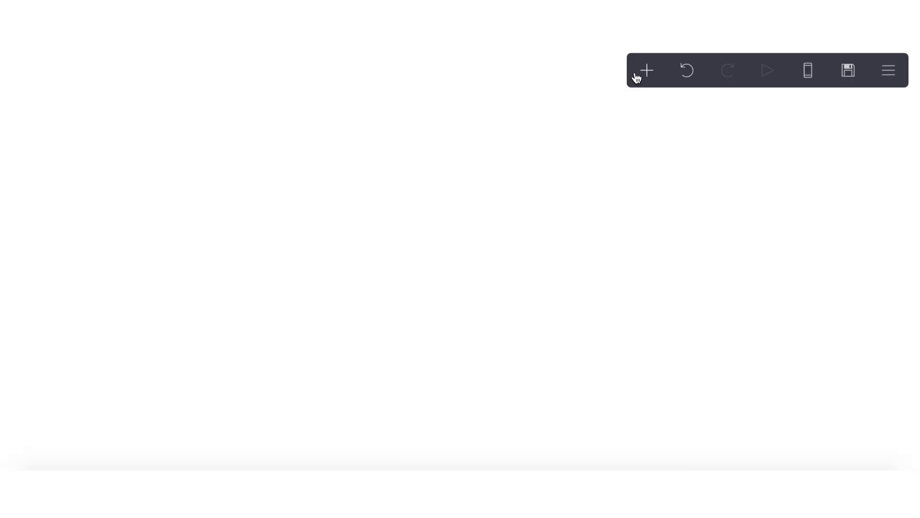
Step: Add an inline code embed to the page and paste the copied HTML into its code
click(638, 76)
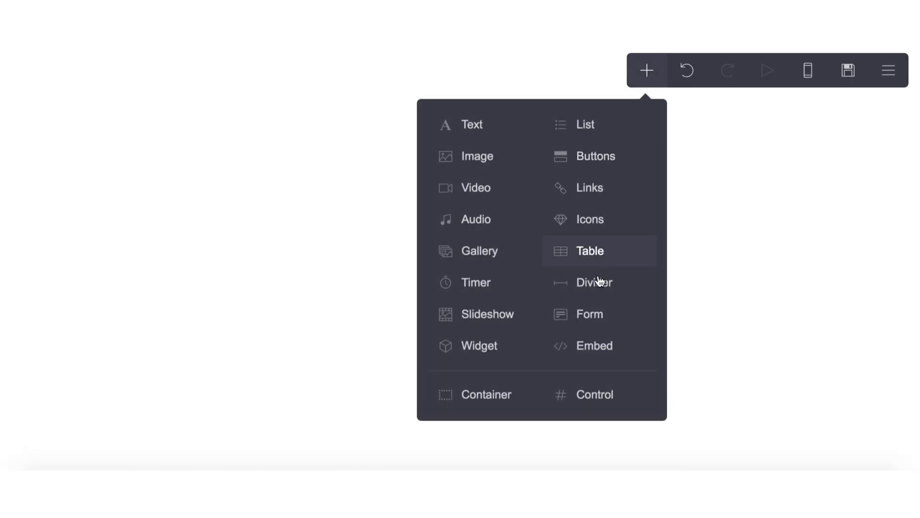
click(588, 355)
click(102, 319)
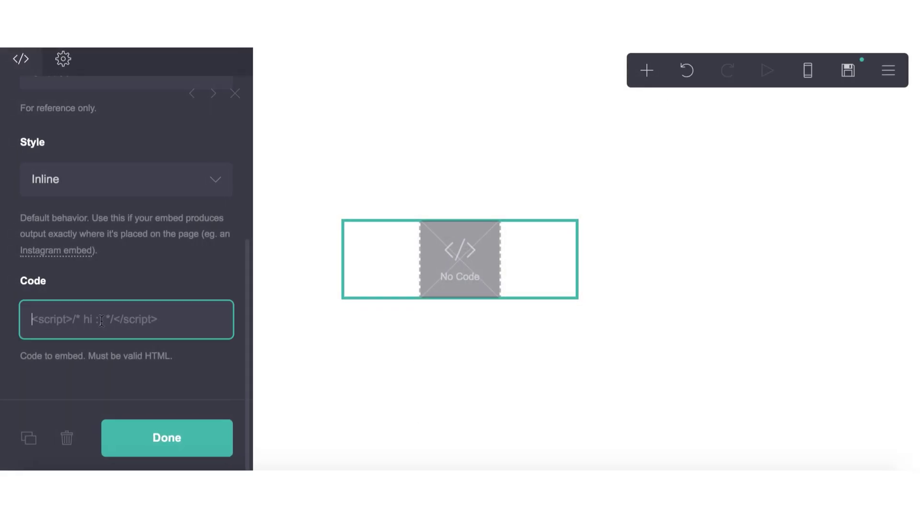
key(ctrl+v)
Step: Label the embed "main (CR CIARISPOP)" and close its settings
scroll(102, 244, up, 3)
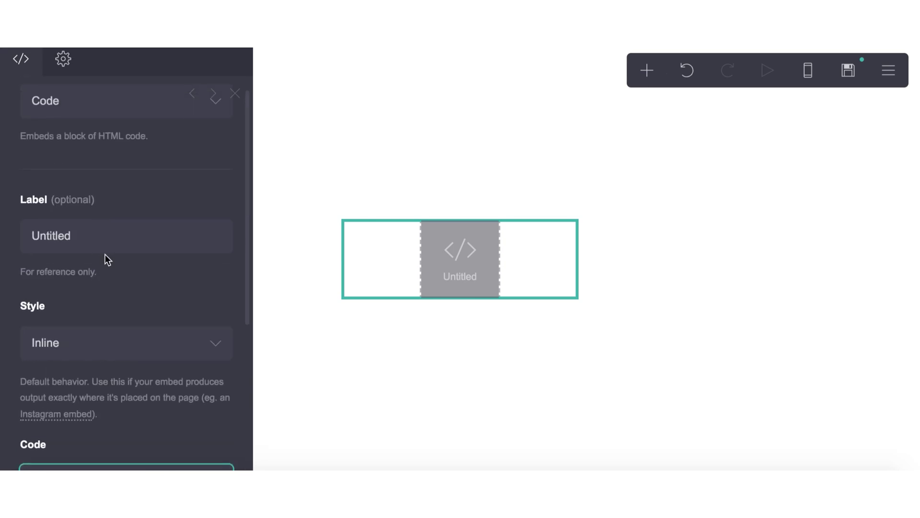
drag(95, 235, 2, 201)
text(m)
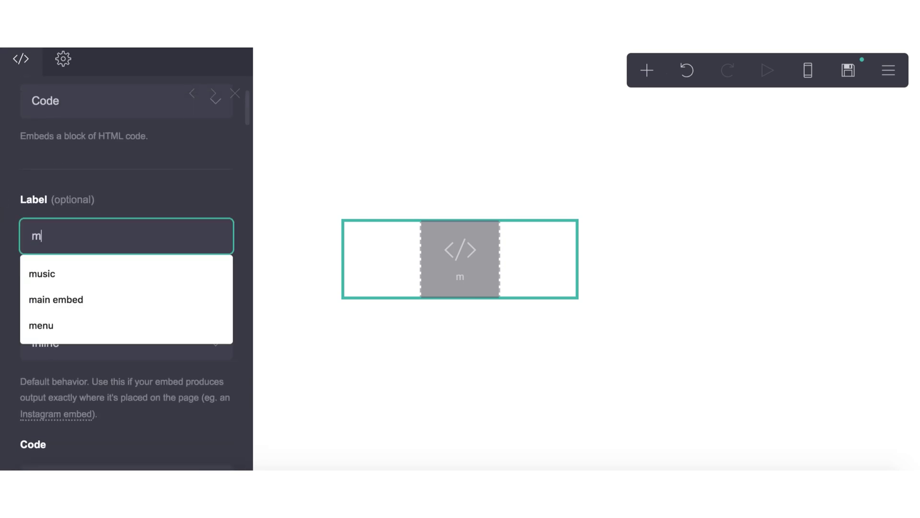
text(ain (CR CIA)
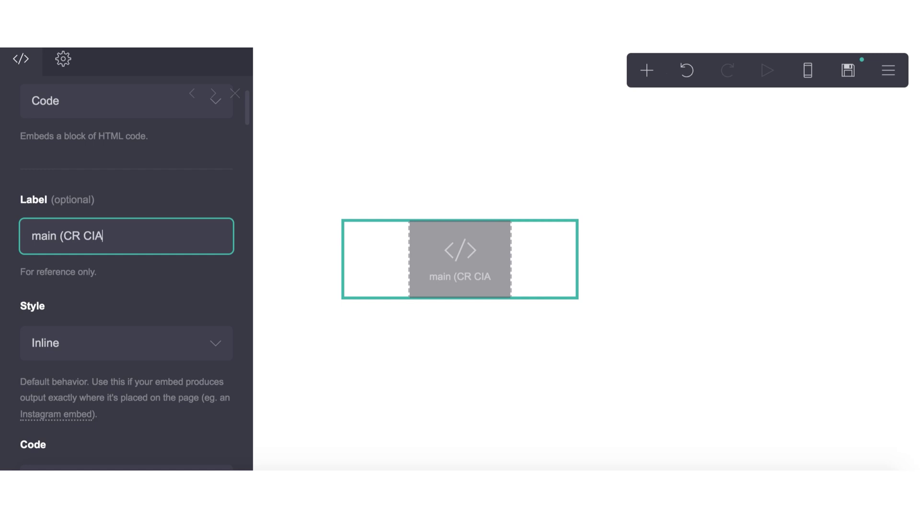
text(RISPOP))
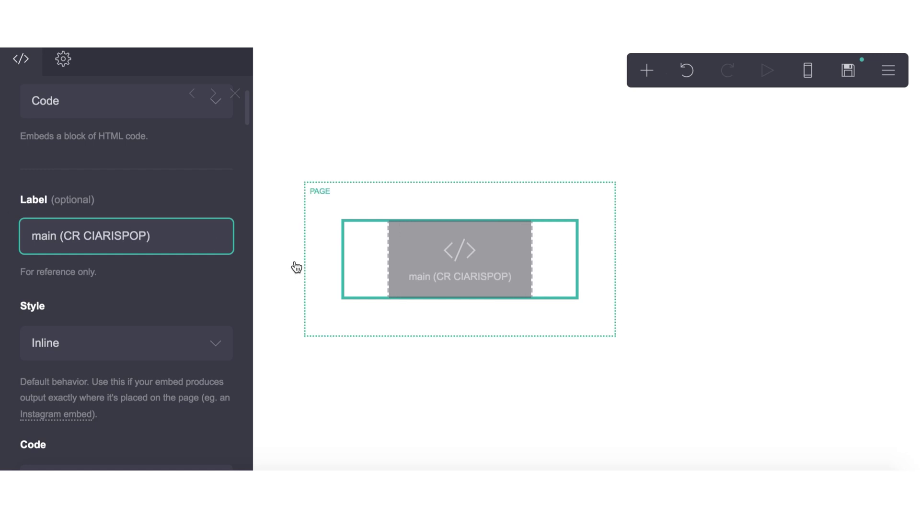
click(235, 94)
Step: Publish the changes to crdtutorial.crd.co and view the published site
click(840, 81)
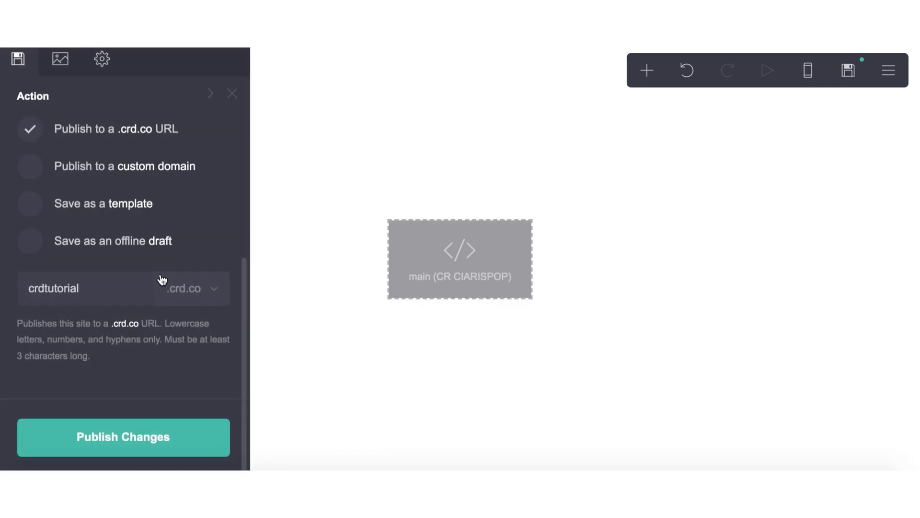
click(102, 439)
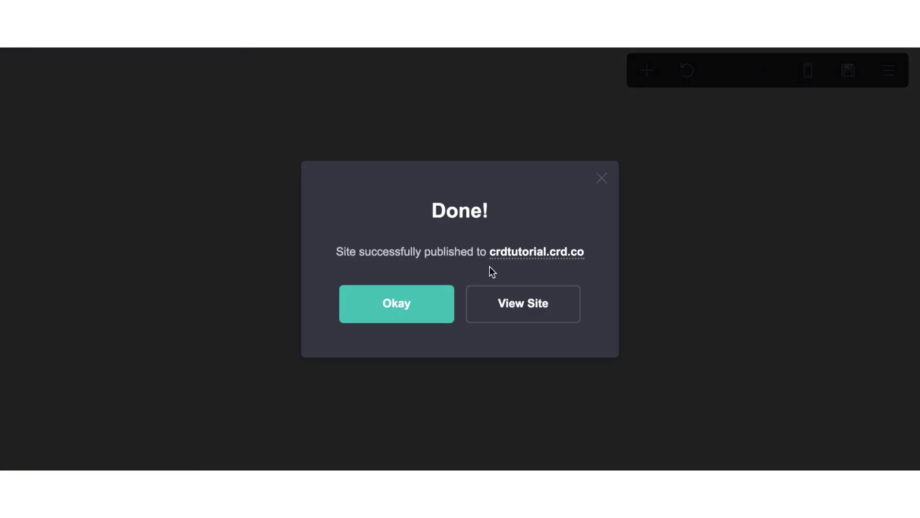
click(506, 263)
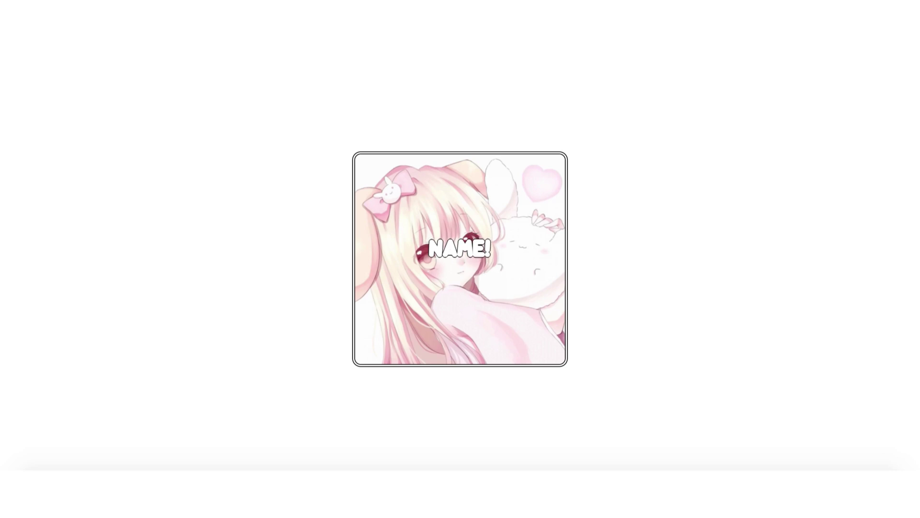
key(super+w)
Step: Reopen the main embed's settings and copy the address of the pink My Melody wallpaper image in the browser
click(379, 295)
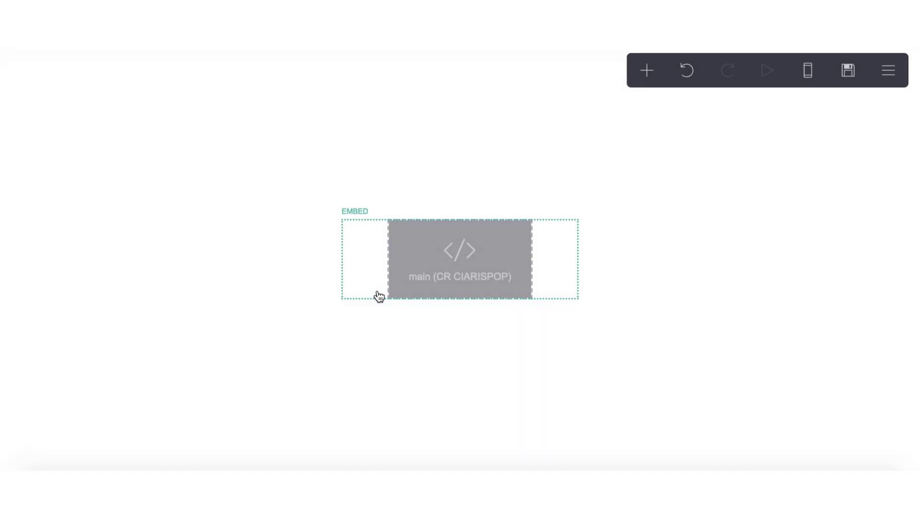
click(378, 296)
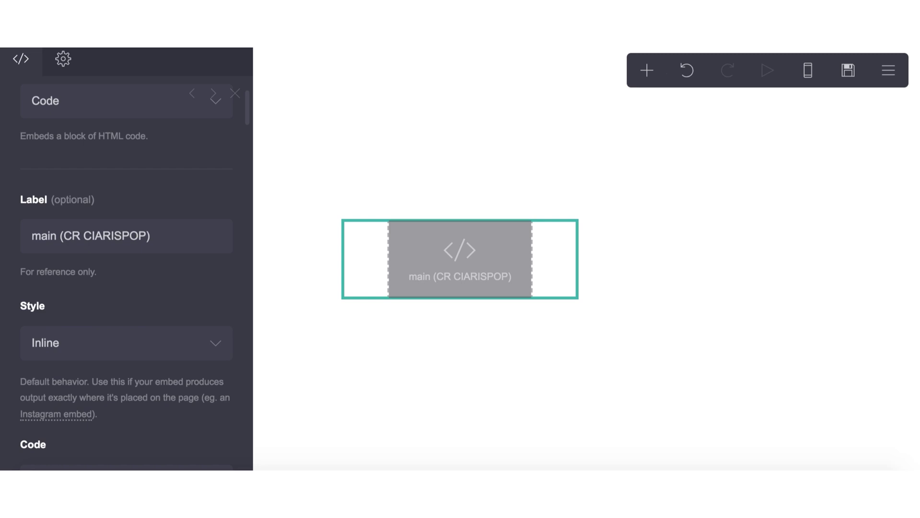
key(ctrl+shift+p)
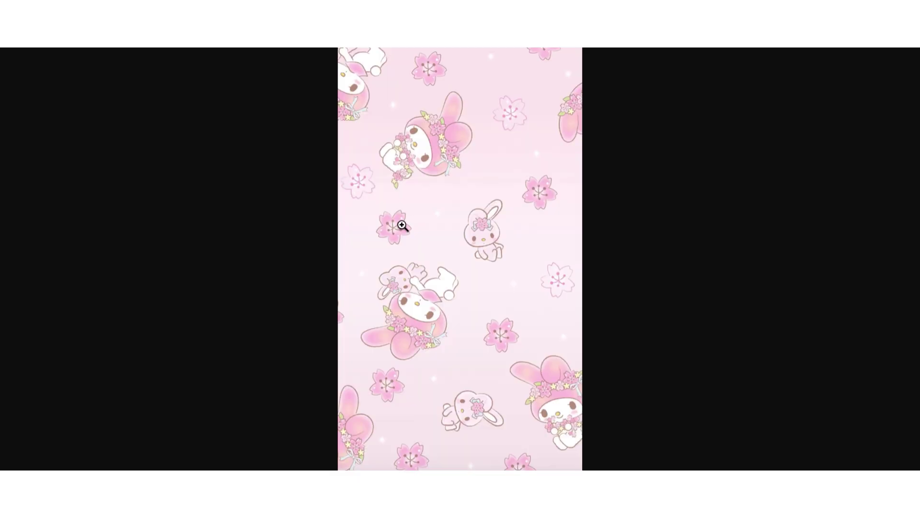
right_click(404, 226)
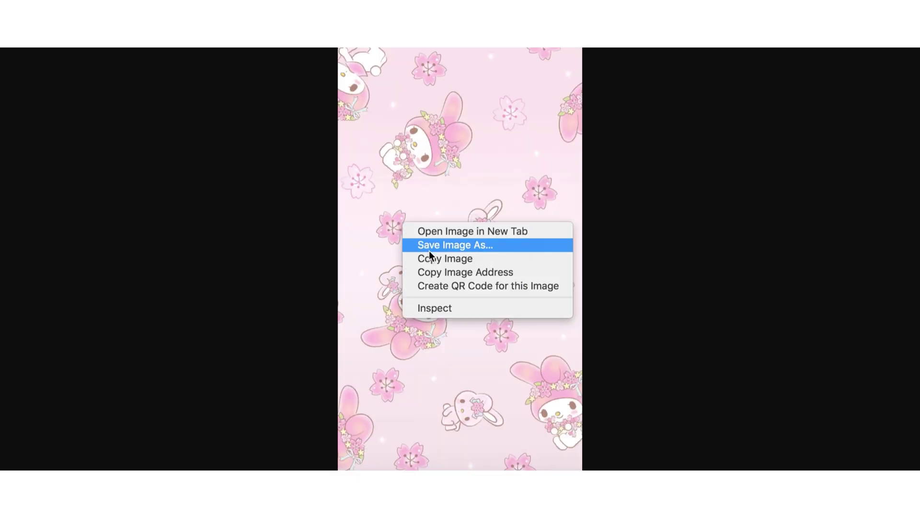
click(436, 272)
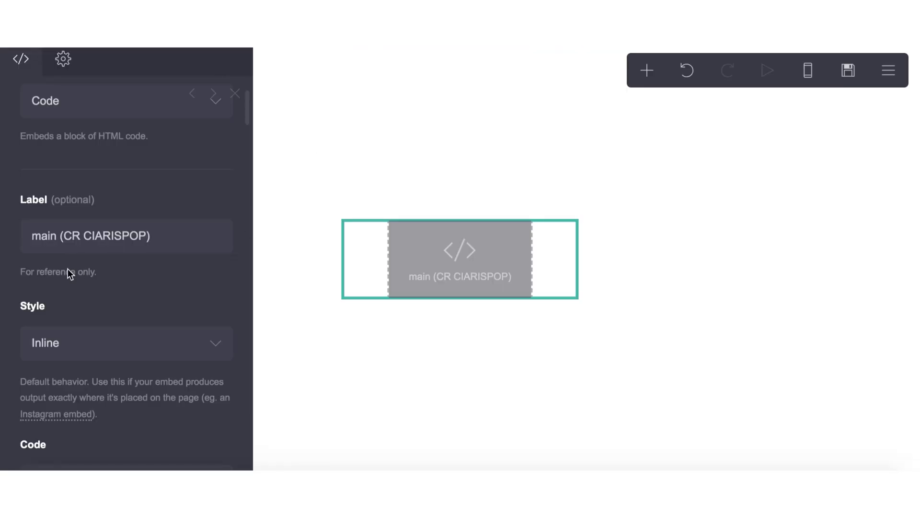
scroll(67, 270, down, 15)
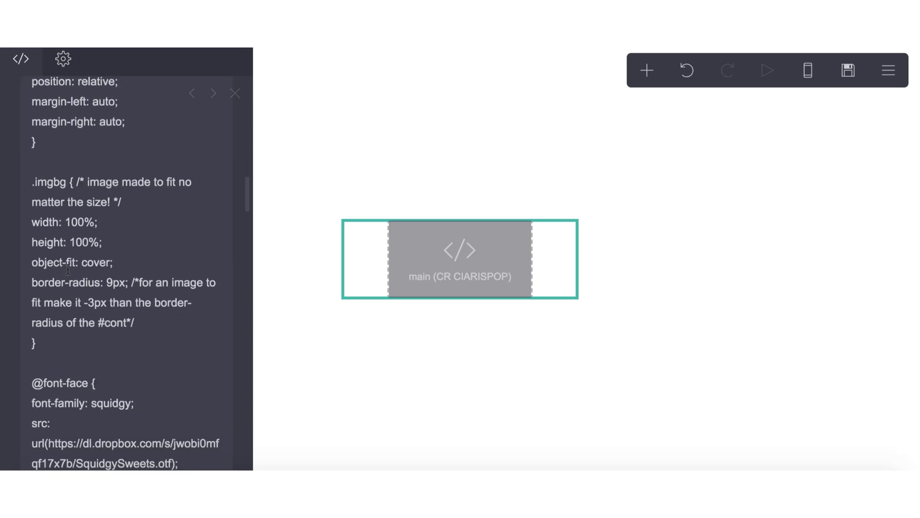
scroll(68, 269, down, 10)
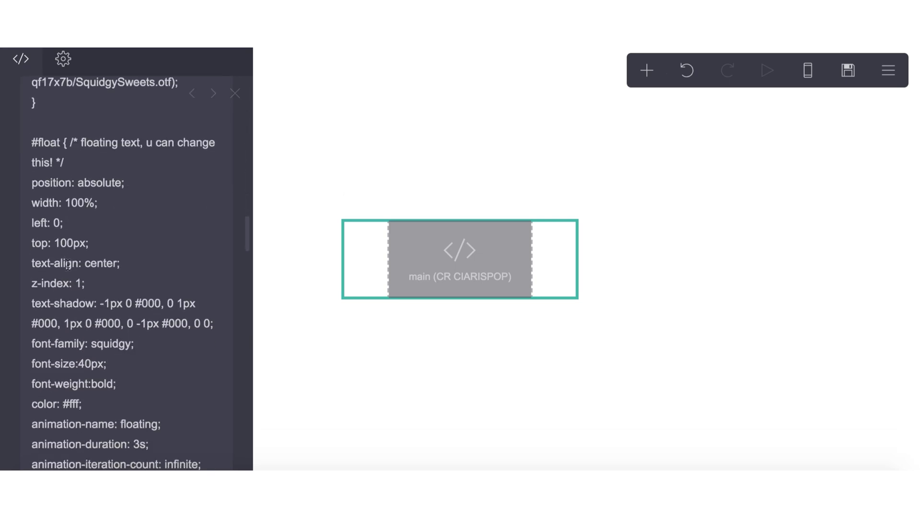
scroll(67, 265, down, 8)
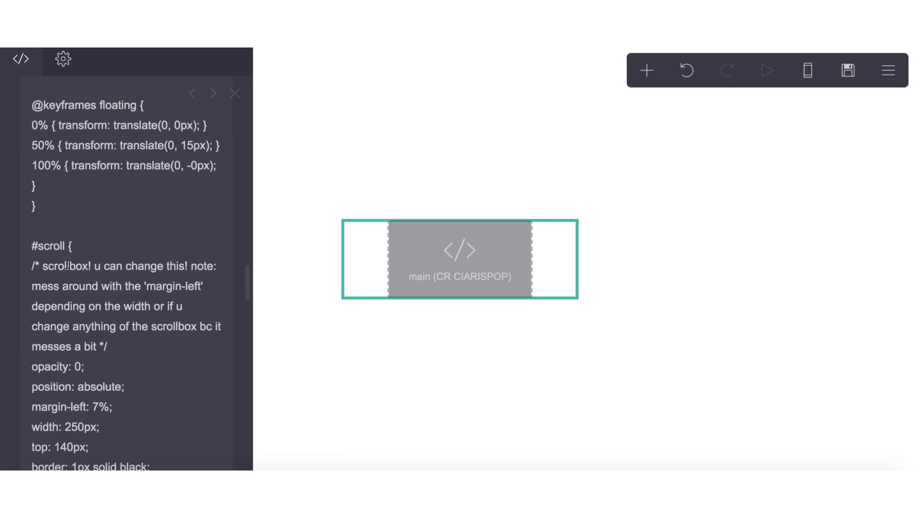
scroll(66, 259, down, 8)
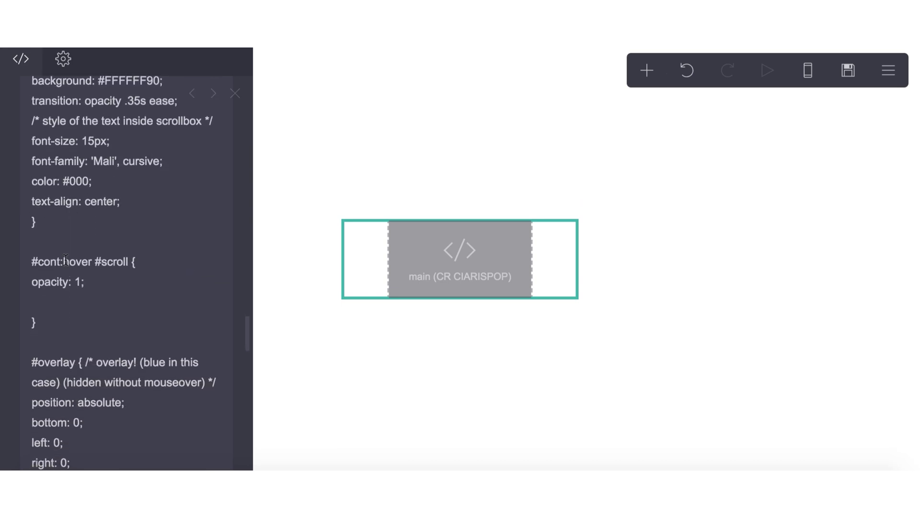
scroll(66, 259, down, 3)
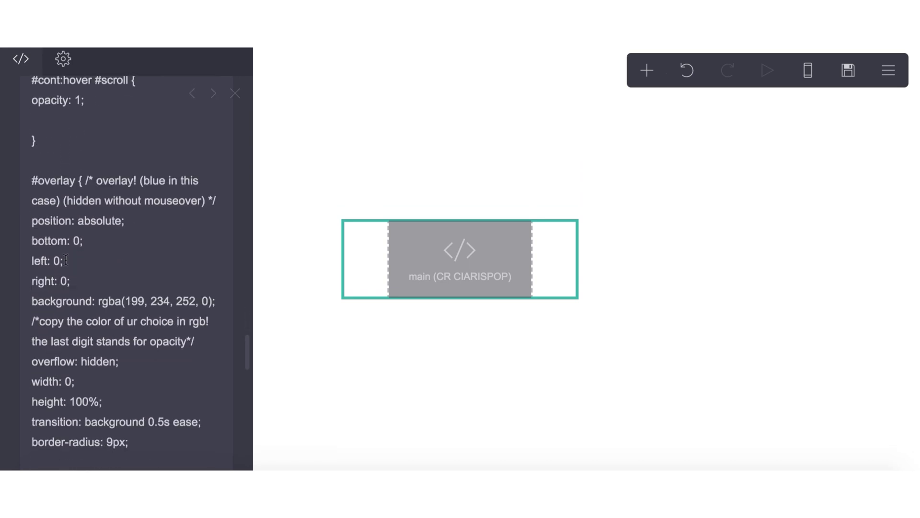
scroll(66, 259, down, 11)
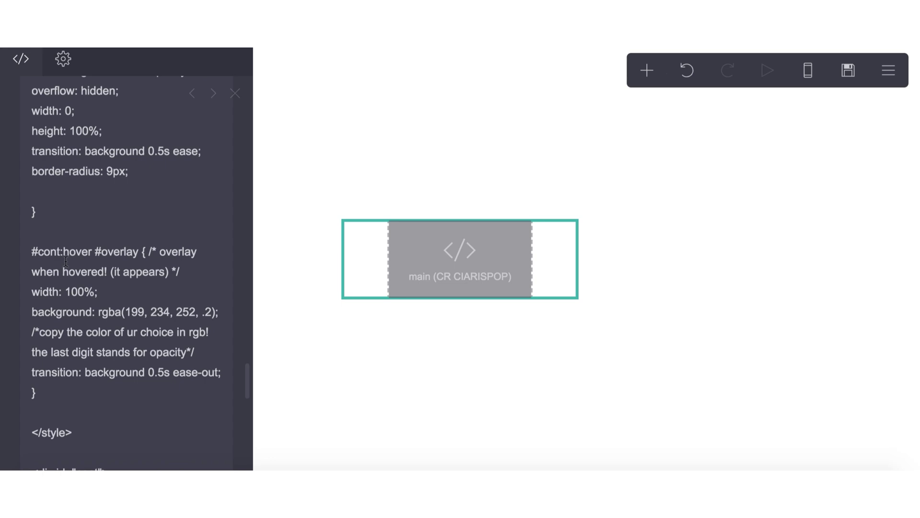
scroll(66, 261, down, 2)
scroll(66, 261, up, 8)
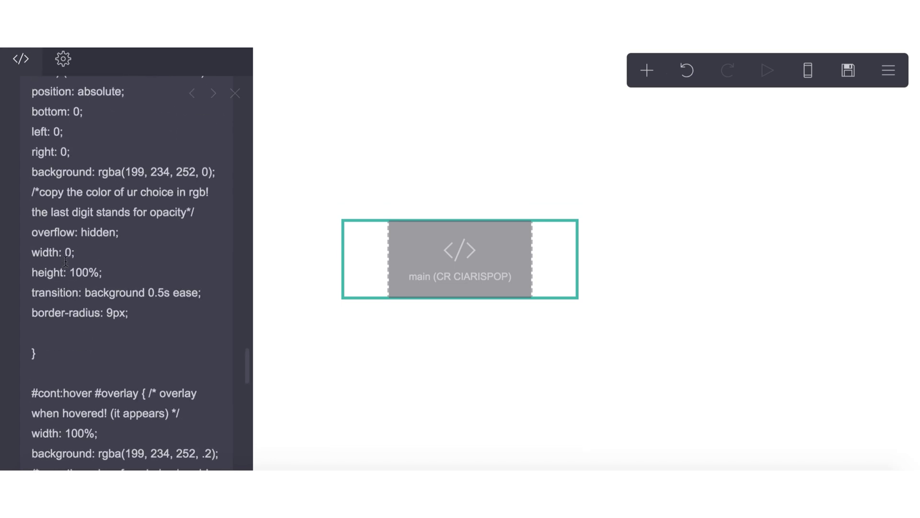
scroll(66, 261, up, 4)
scroll(65, 261, down, 20)
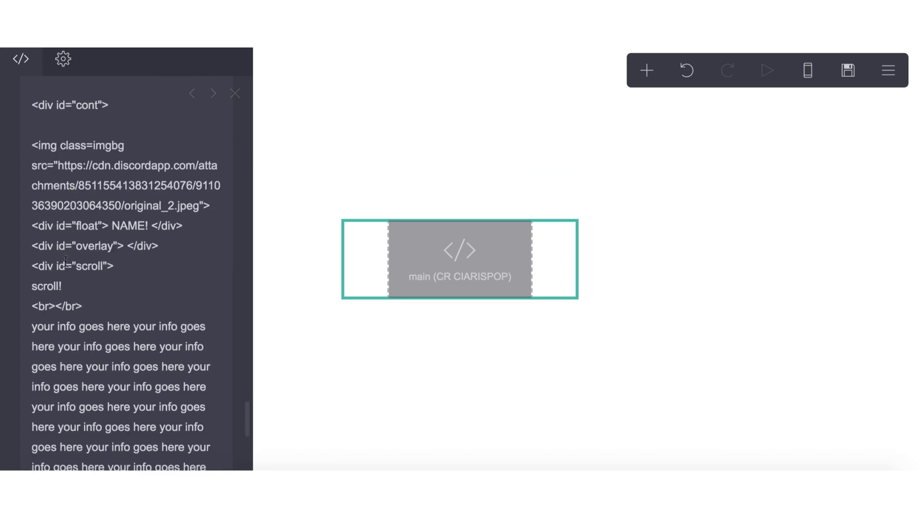
drag(57, 163, 197, 209)
key(ctrl+v)
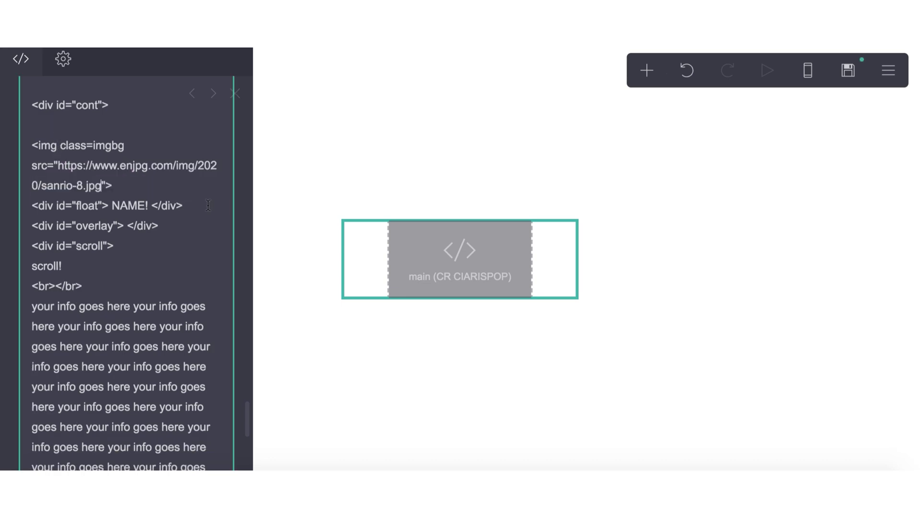
Step: Try the pale pink #FFF2F8 as the page background color and restore it to #FFFFFF
click(645, 138)
click(71, 235)
click(37, 400)
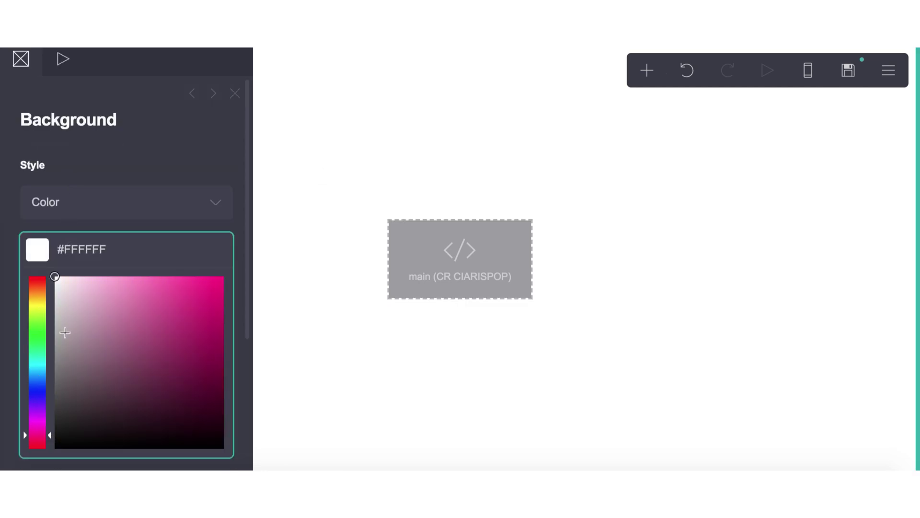
click(65, 275)
click(63, 270)
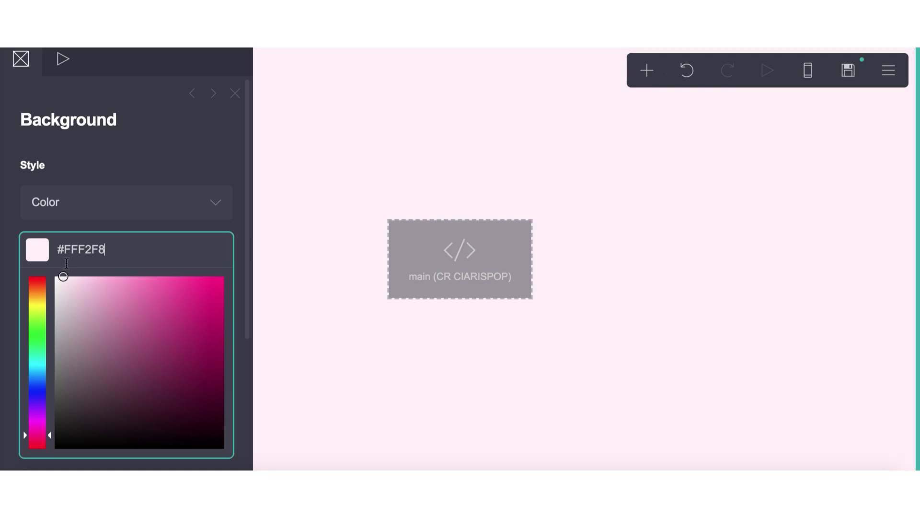
double_click(79, 246)
click(56, 302)
click(56, 277)
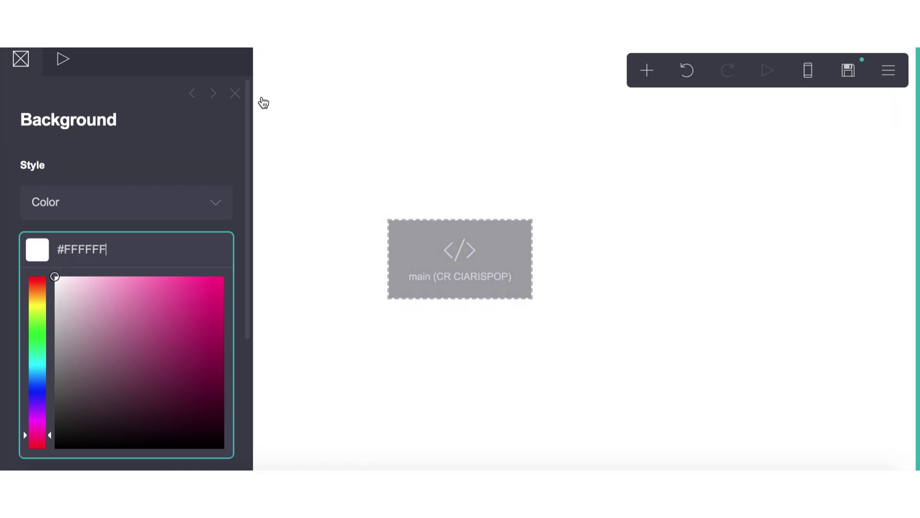
click(264, 102)
Step: Examine the floating text and scrollbox style rules in the main embed's code
click(442, 279)
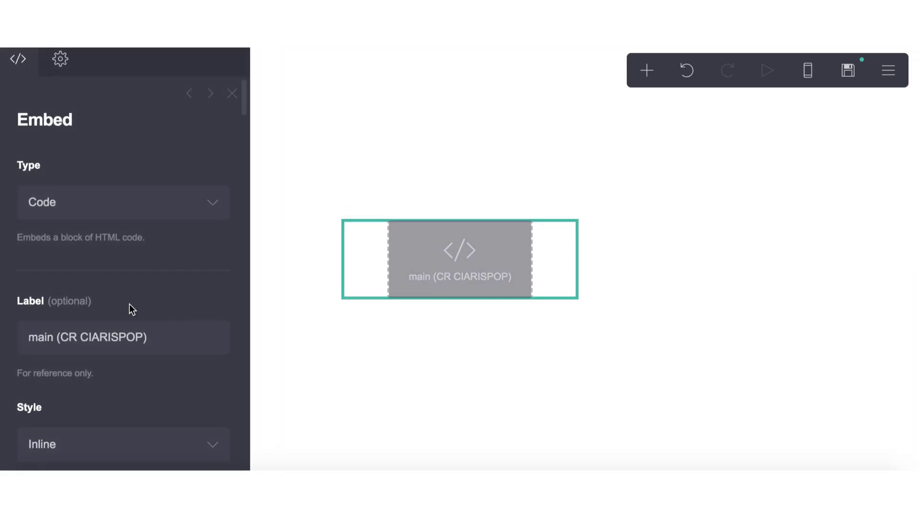
scroll(130, 306, down, 15)
scroll(130, 311, down, 10)
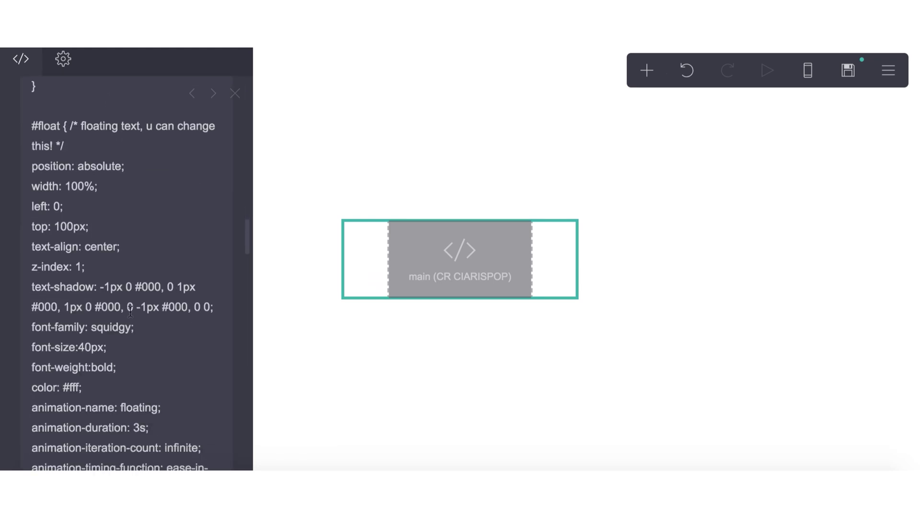
scroll(130, 311, down, 10)
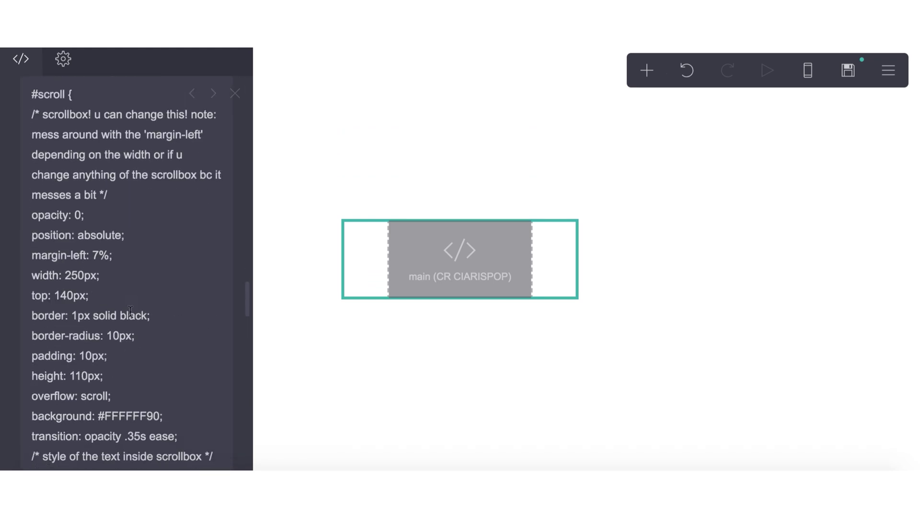
scroll(131, 311, up, 4)
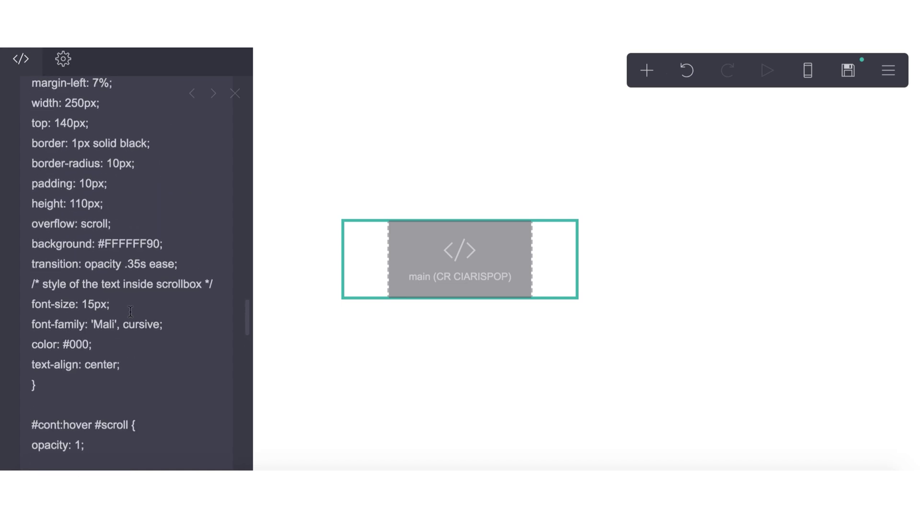
scroll(150, 249, up, 3)
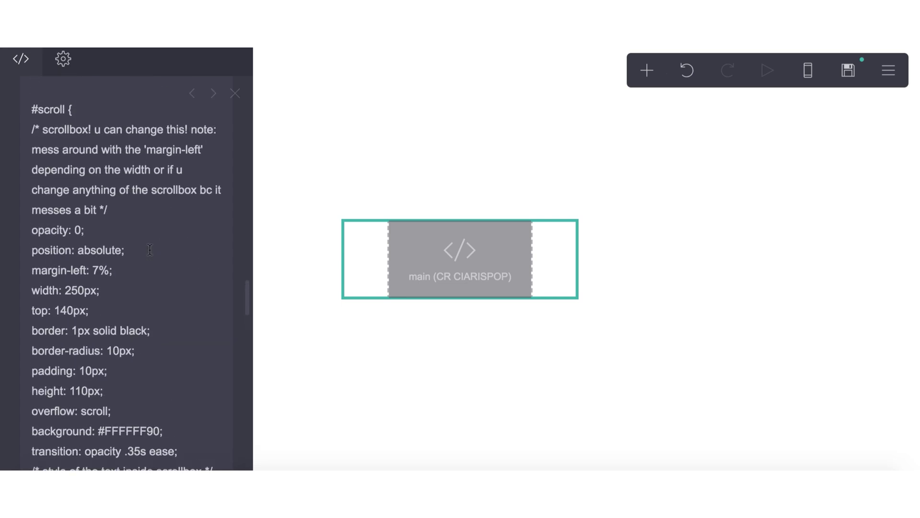
scroll(150, 250, down, 2)
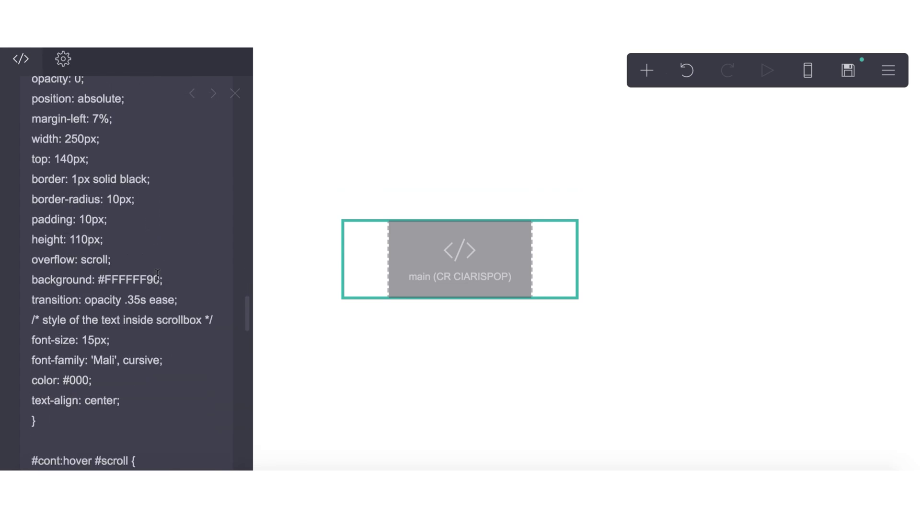
Step: Add a text element below the main embed and set its color to #FFFFFF
click(326, 176)
click(647, 70)
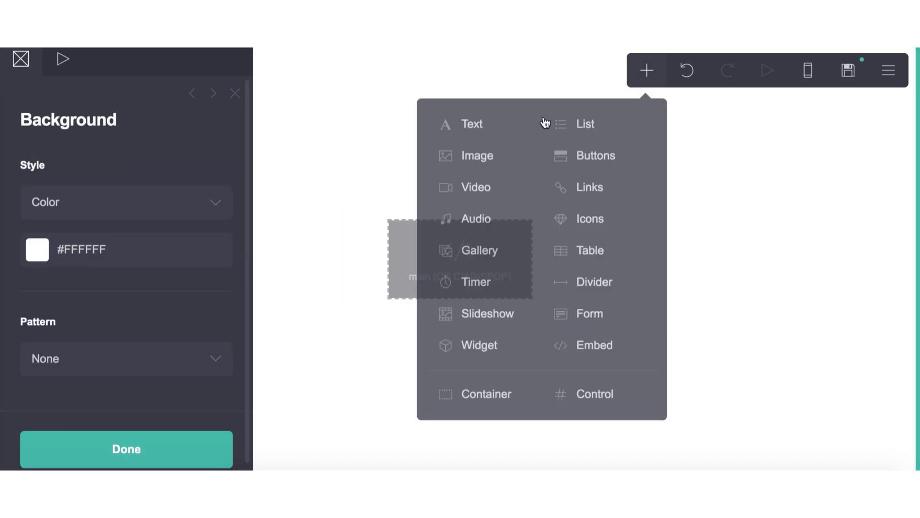
click(488, 124)
click(62, 59)
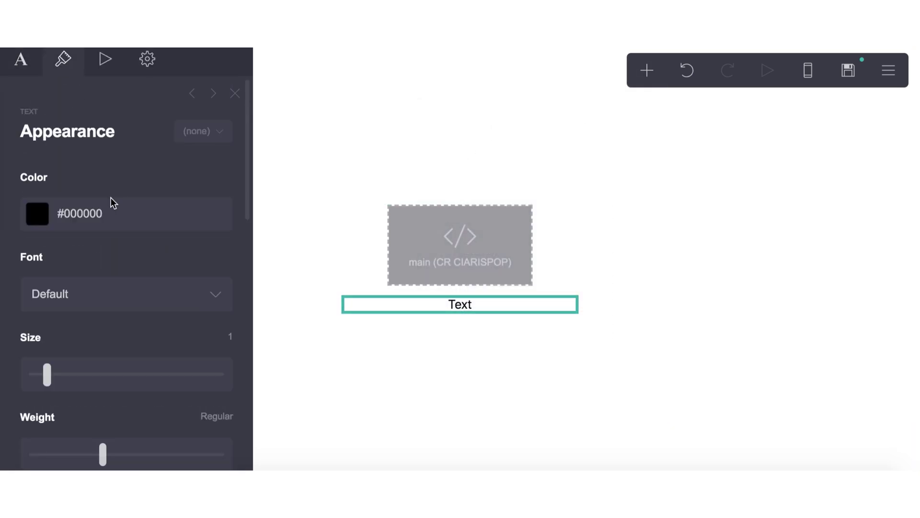
click(114, 211)
key(ctrl+a)
text(#FFFFFF)
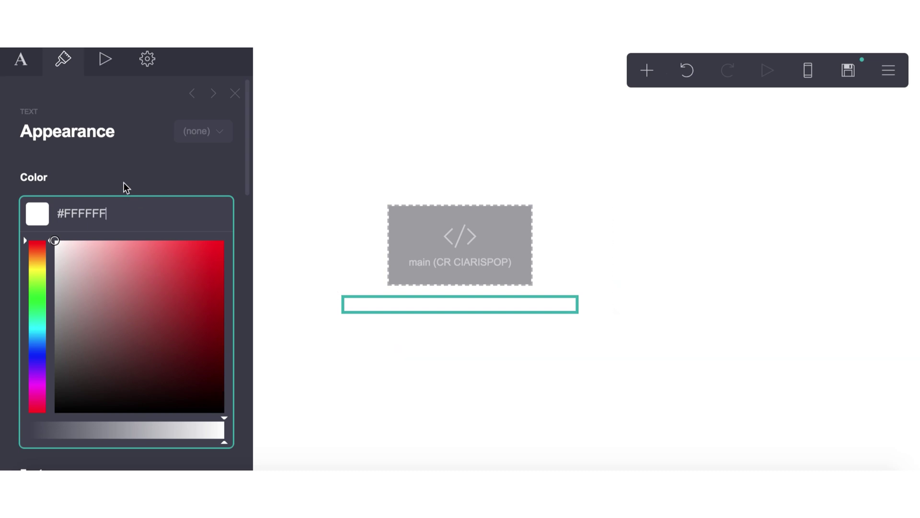
Step: Mark the word "Text" in the text element as highlighted with == formatting on both sides
click(107, 178)
click(29, 113)
click(30, 173)
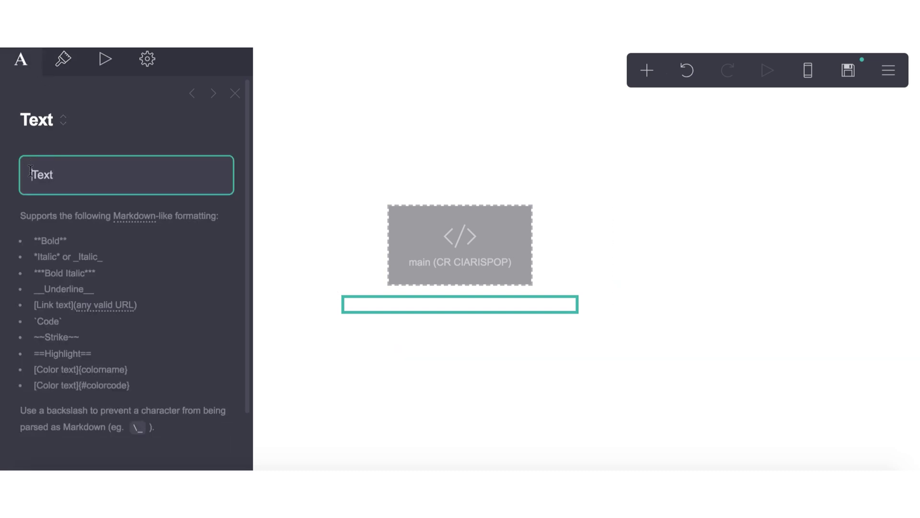
text(==)
click(115, 195)
text(--)
Step: Set the text element's highlight colors to #FFFFFF for the text and #000000 for the background
click(63, 59)
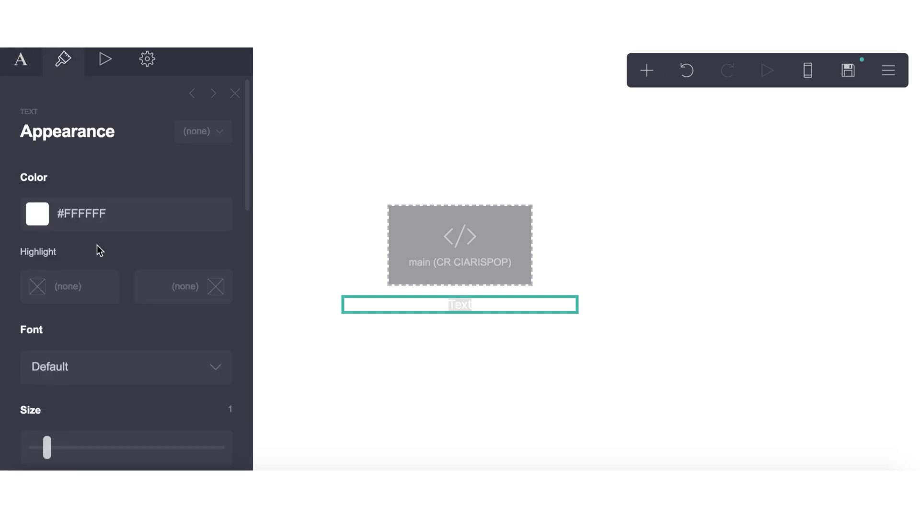
click(77, 286)
text(#000000)
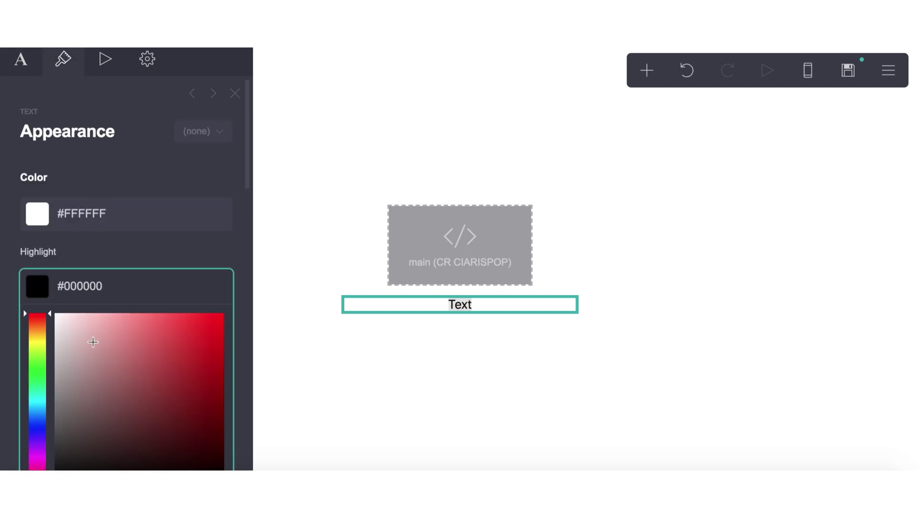
drag(90, 343, 25, 236)
click(82, 286)
scroll(72, 288, down, 3)
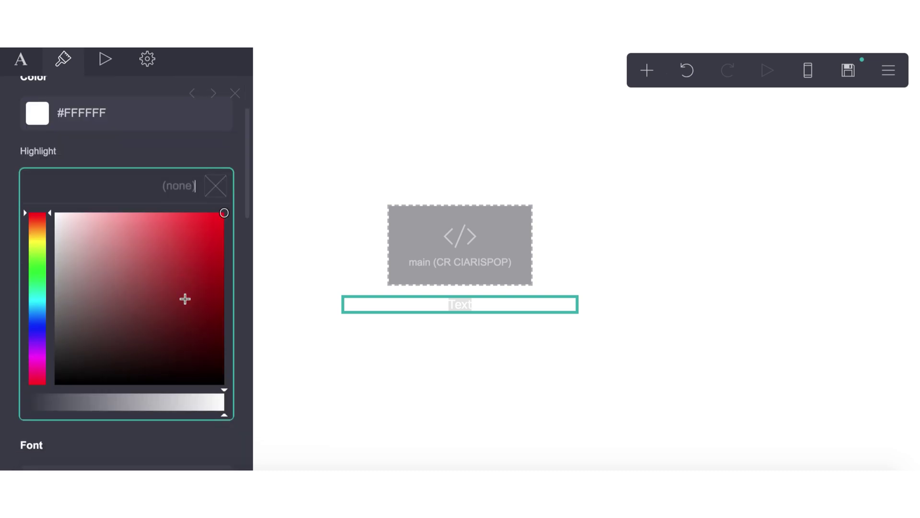
text(#000000)
click(115, 120)
click(99, 148)
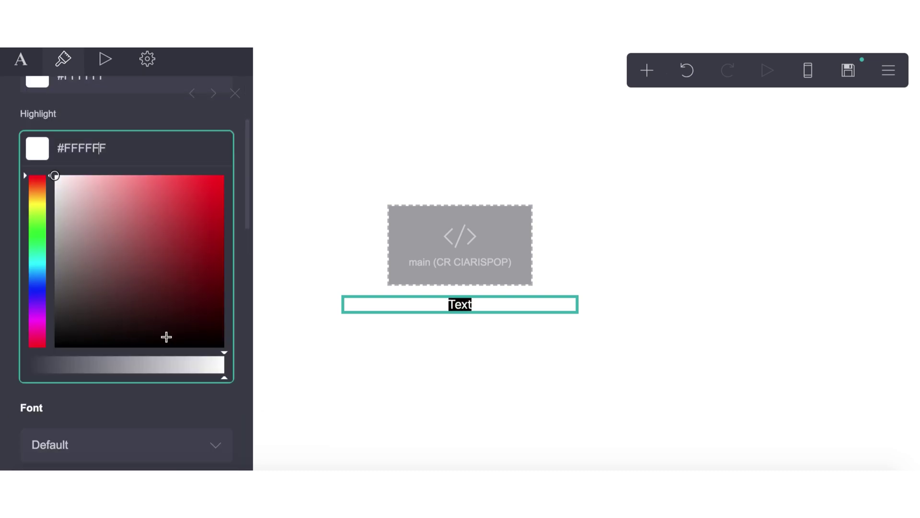
Step: Try the highlight text color with opacities #FFFFFFD4 and #FFFFFF00, and delete the text element
mouse_move(179, 370)
mouse_down()
mouse_move(39, 369)
mouse_move(224, 369)
mouse_up()
mouse_move(144, 369)
mouse_down()
mouse_move(121, 370)
mouse_move(190, 371)
mouse_up()
double_click(91, 151)
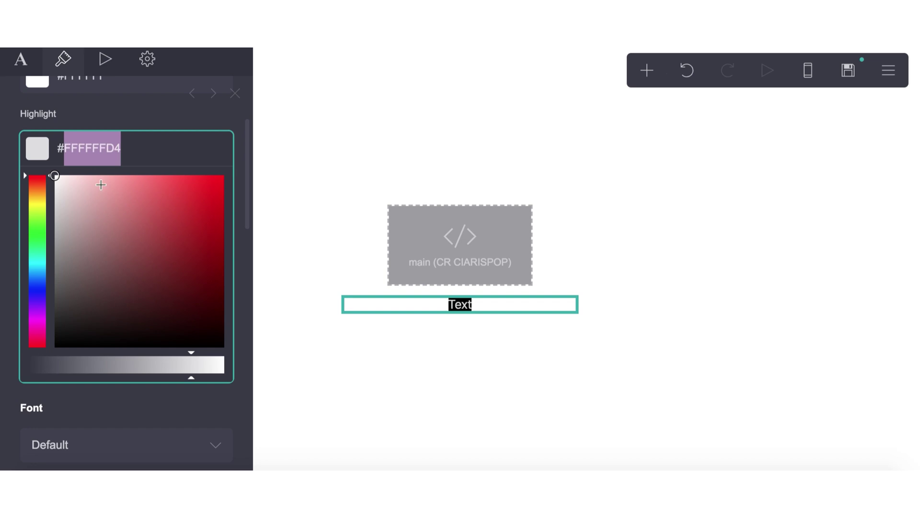
text(FFFFFF00)
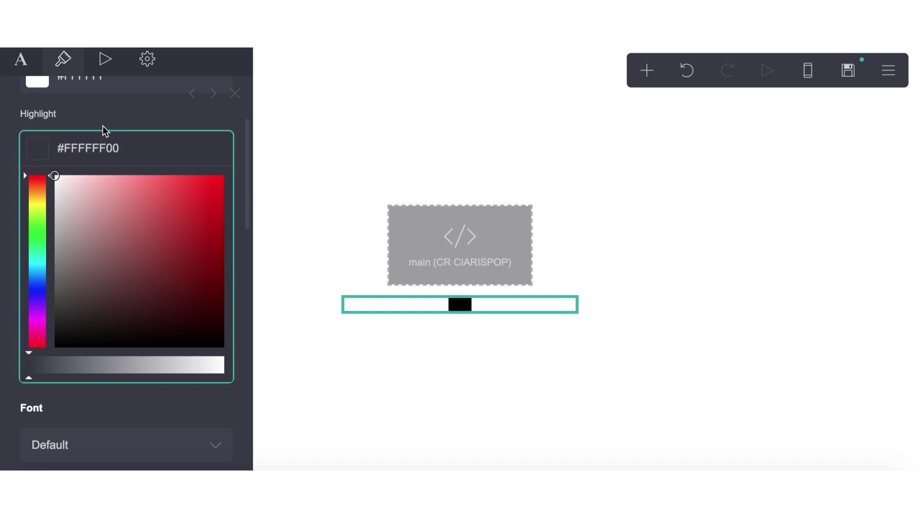
click(21, 58)
click(58, 460)
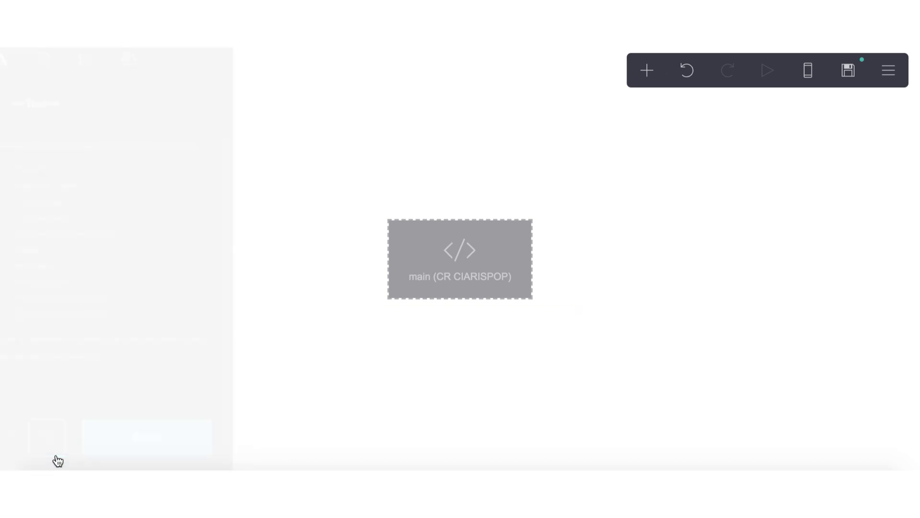
Step: Set the background in the #scroll rule of the main embed's code to #FFFFFFD4
click(405, 290)
scroll(115, 337, down, 4)
scroll(115, 337, down, 20)
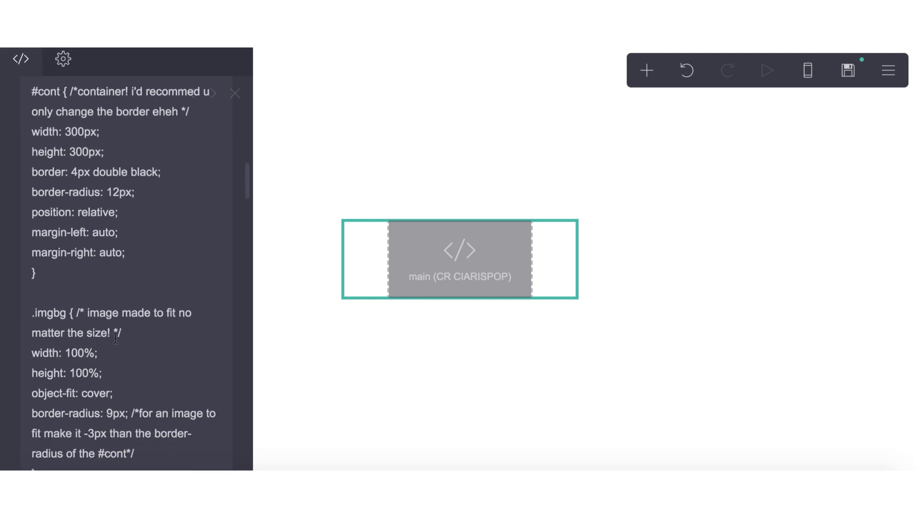
scroll(115, 337, down, 10)
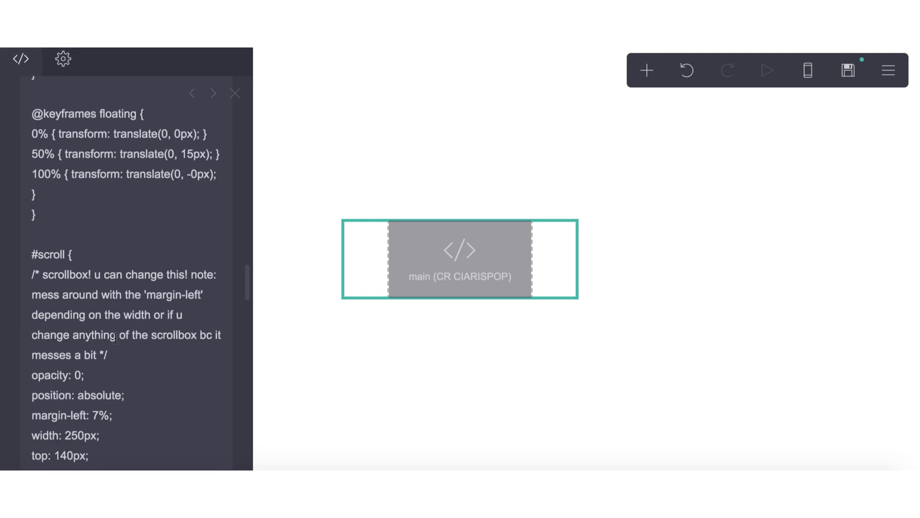
double_click(120, 370)
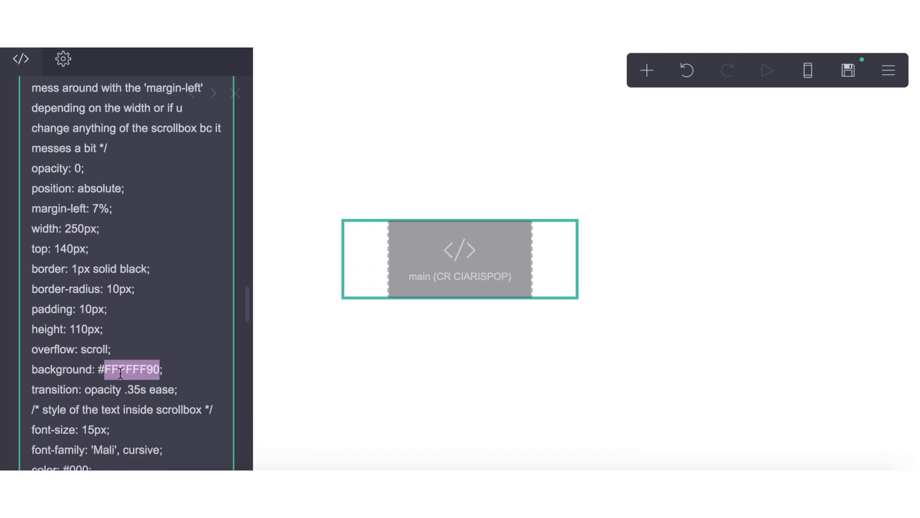
text(FFFFFFD4)
Step: Set the page background color to the light pink #FFEBF3
click(403, 143)
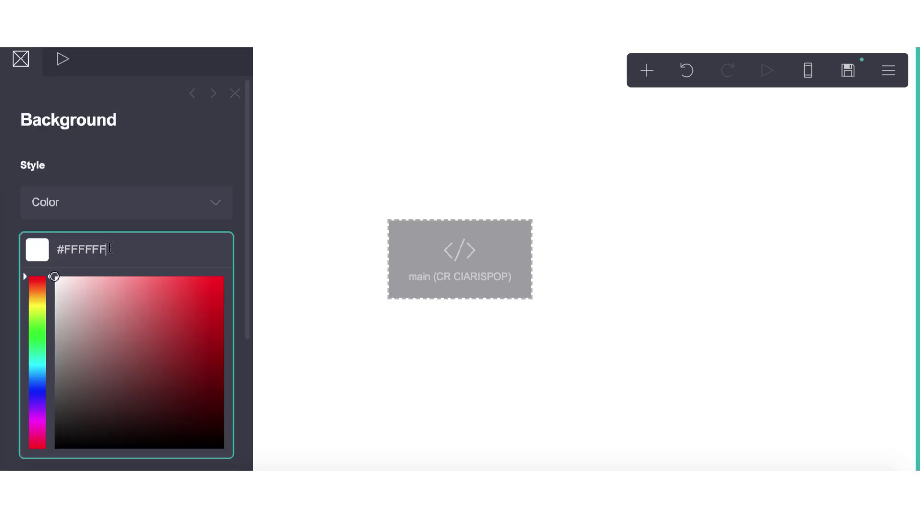
click(34, 443)
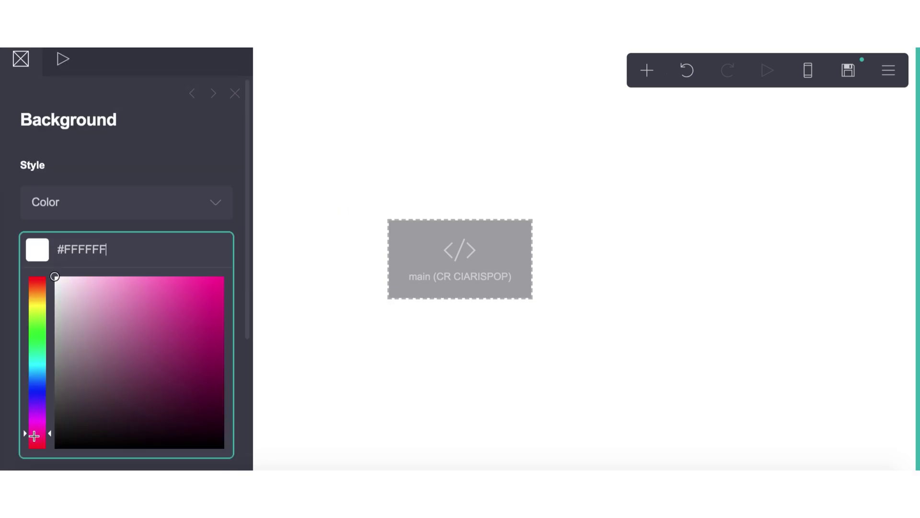
click(76, 287)
double_click(69, 260)
text(FFEBF3)
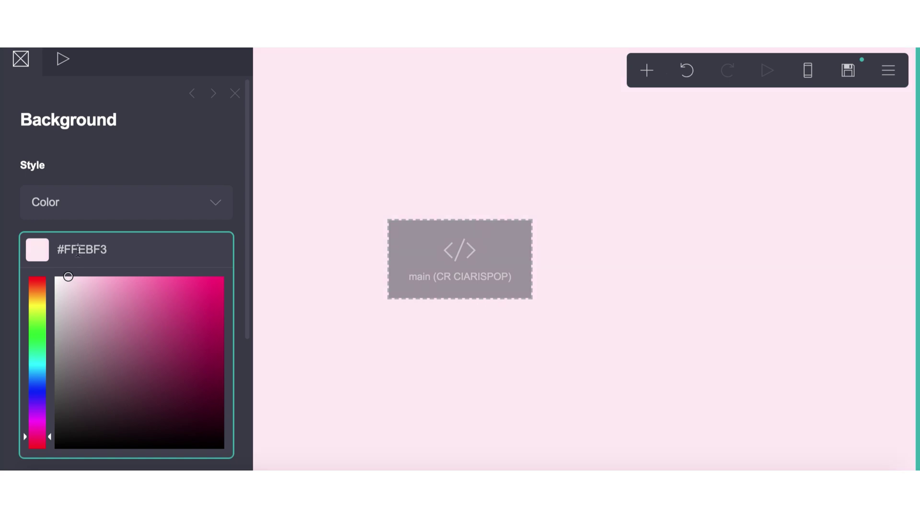
Step: Convert the background's hex code FFEBF3 to RGB in the RapidTables converter and copy its CSS color value
double_click(78, 250)
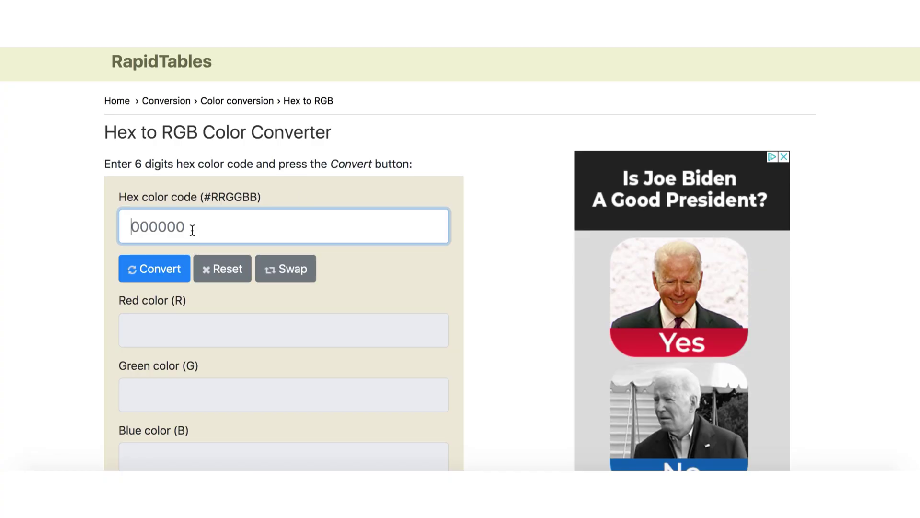
text(FFEBF3)
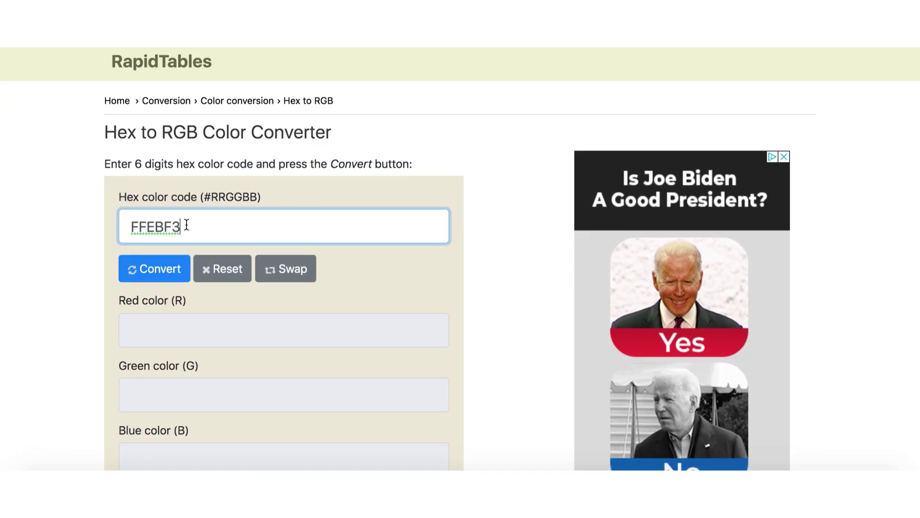
click(160, 267)
scroll(158, 295, down, 5)
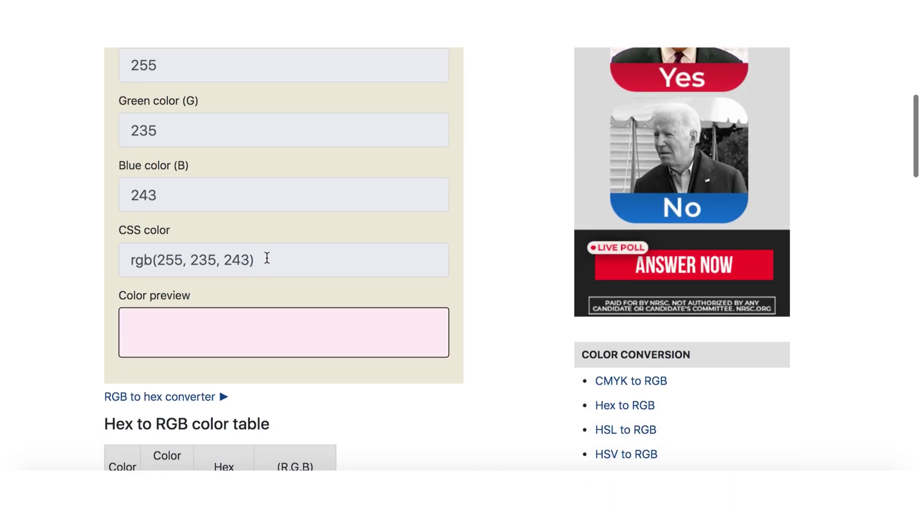
triple_click(212, 258)
key(ctrl+c)
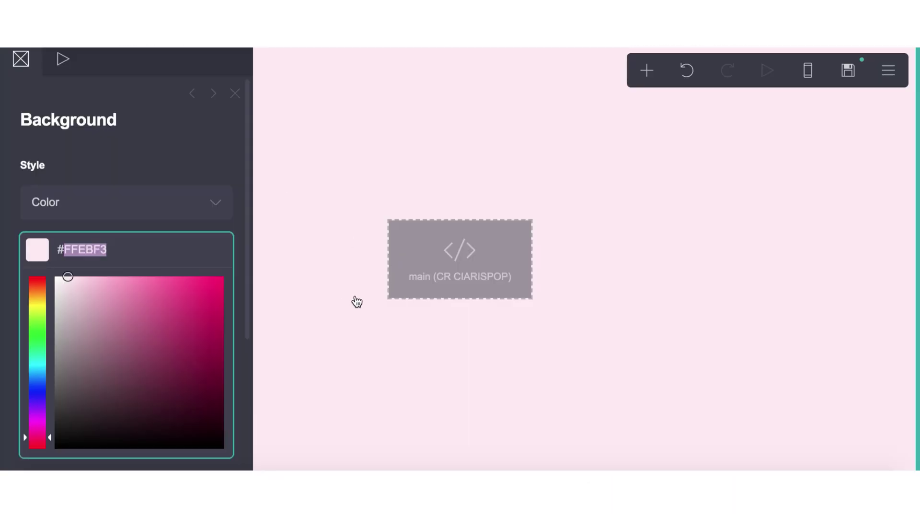
Step: Change the background in the embed code's #overlay rule to rgb(255, 235, 243, 0)
click(415, 285)
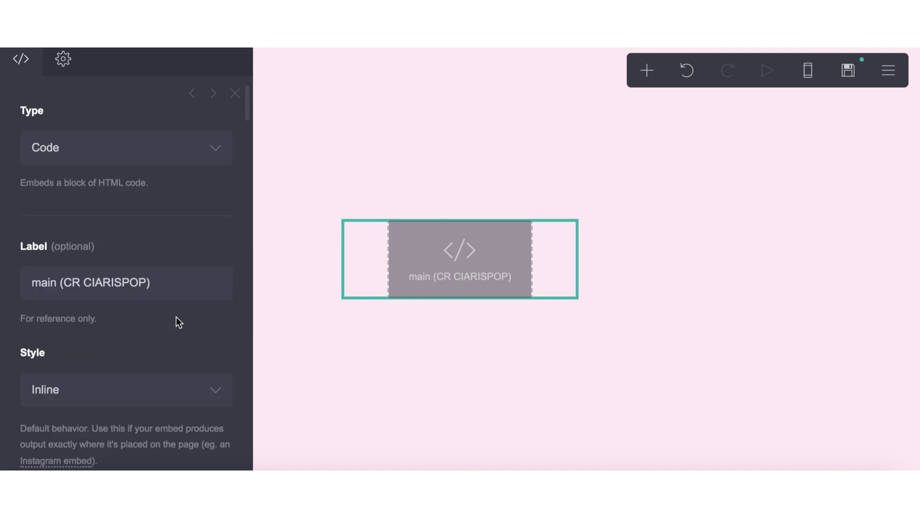
scroll(176, 316, down, 10)
scroll(176, 317, down, 15)
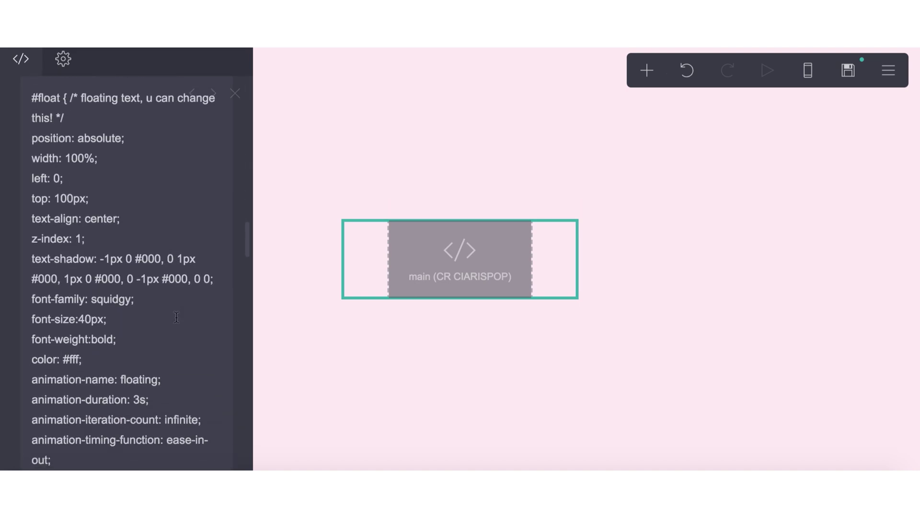
scroll(176, 316, down, 10)
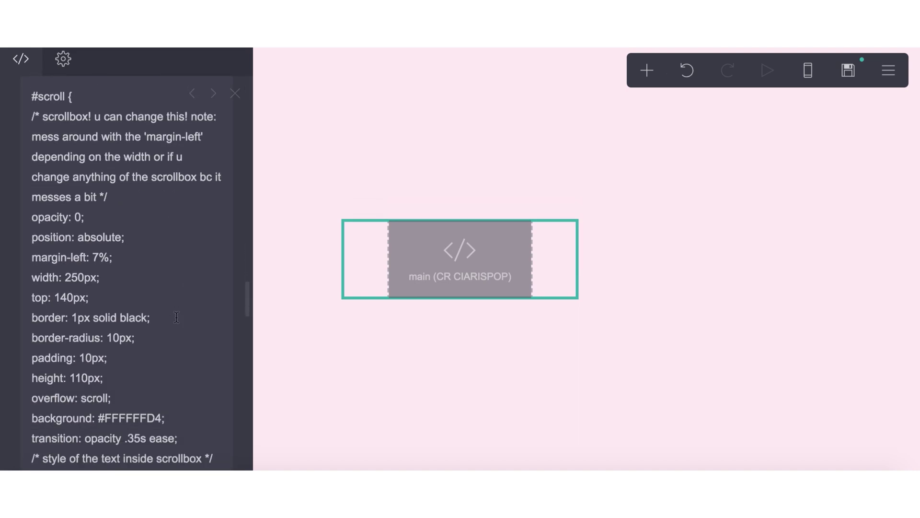
scroll(177, 316, down, 4)
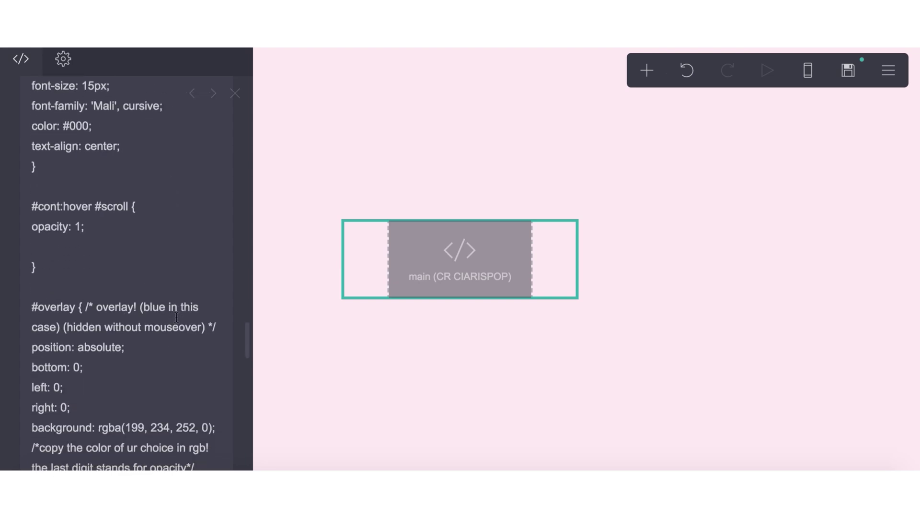
scroll(177, 317, down, 4)
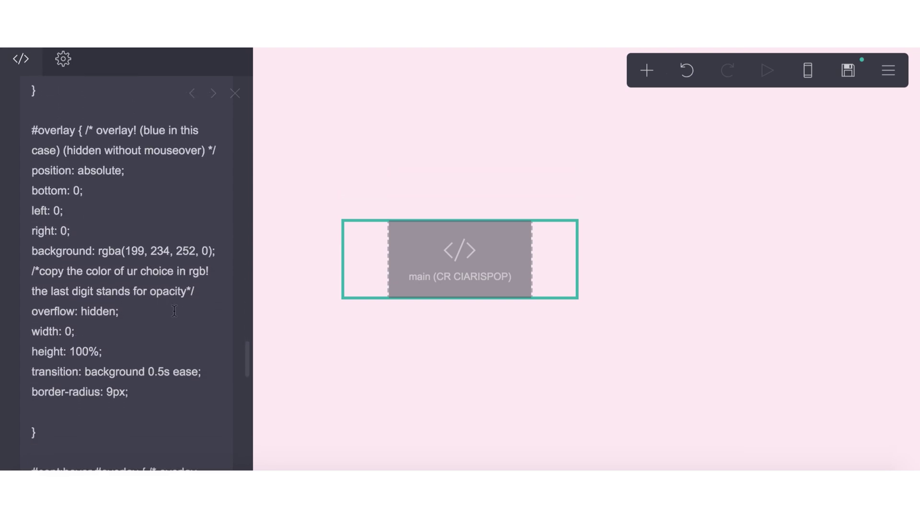
click(100, 249)
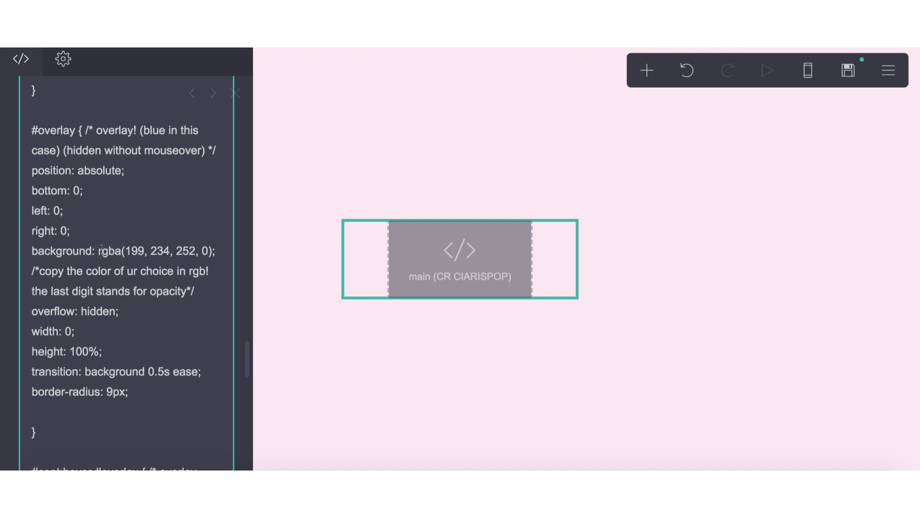
drag(199, 256, 96, 255)
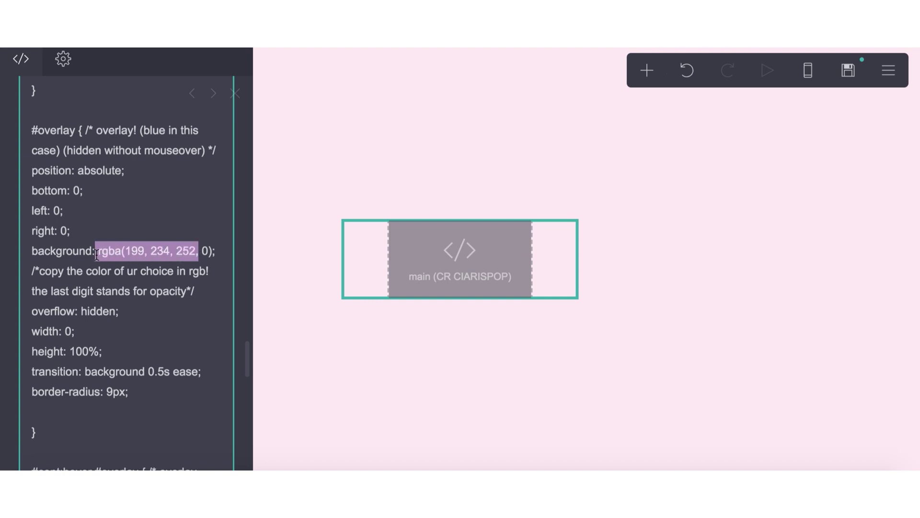
key(ctrl+v)
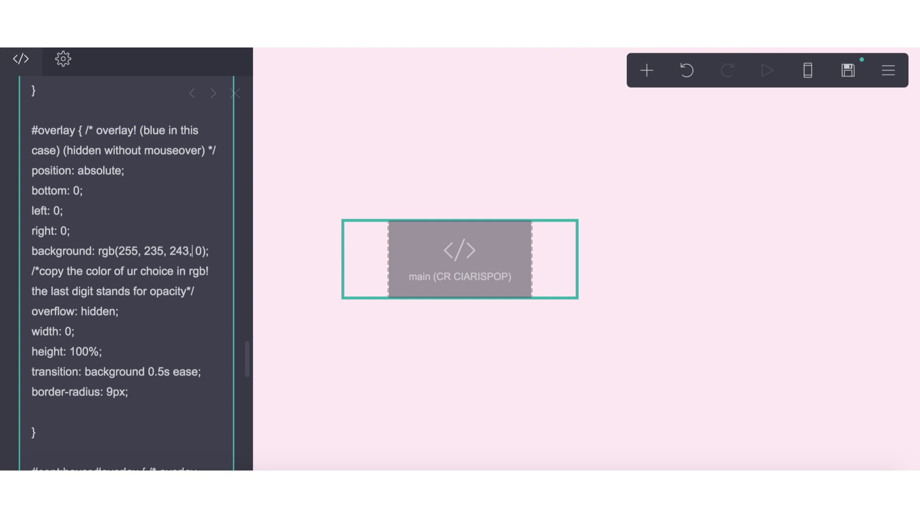
Step: Change the background in the #cont:hover #overlay rule to rgb(255, 235, 243, .2) and close the embed's settings
scroll(185, 265, down, 5)
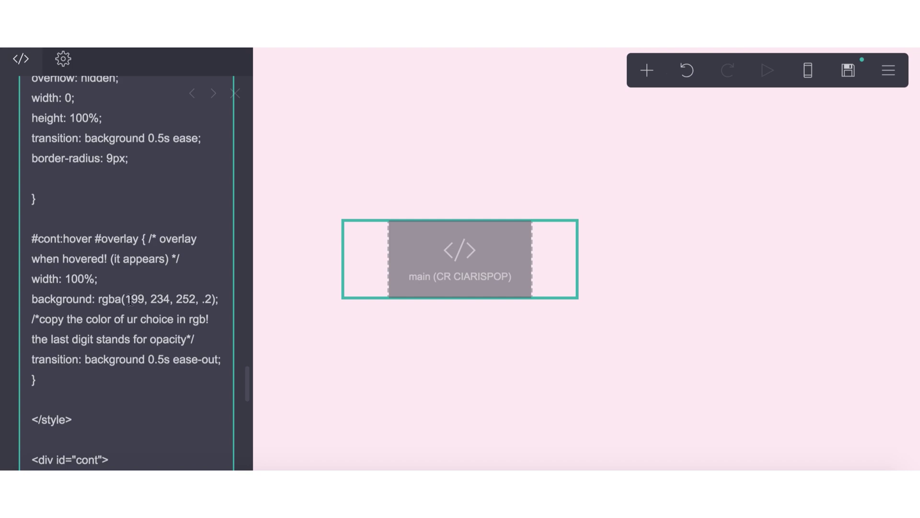
drag(98, 299, 212, 297)
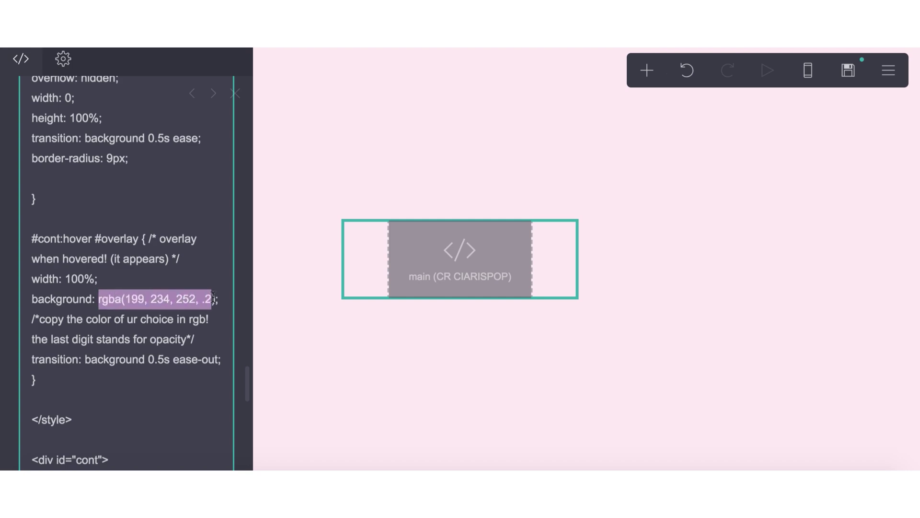
text(rgb(255, 235, 243)
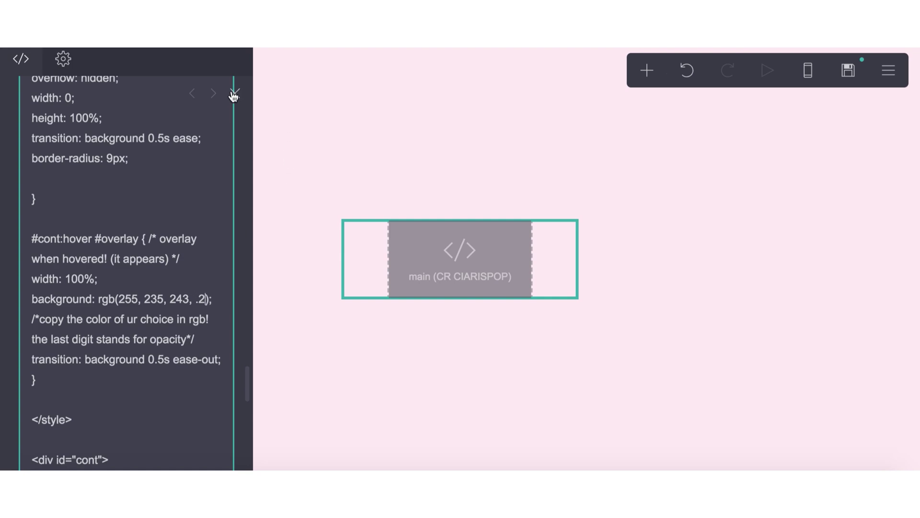
click(234, 93)
Step: Publish the changes to the crdtutorial .crd.co URL and check the hover box on the live page
click(849, 70)
click(131, 437)
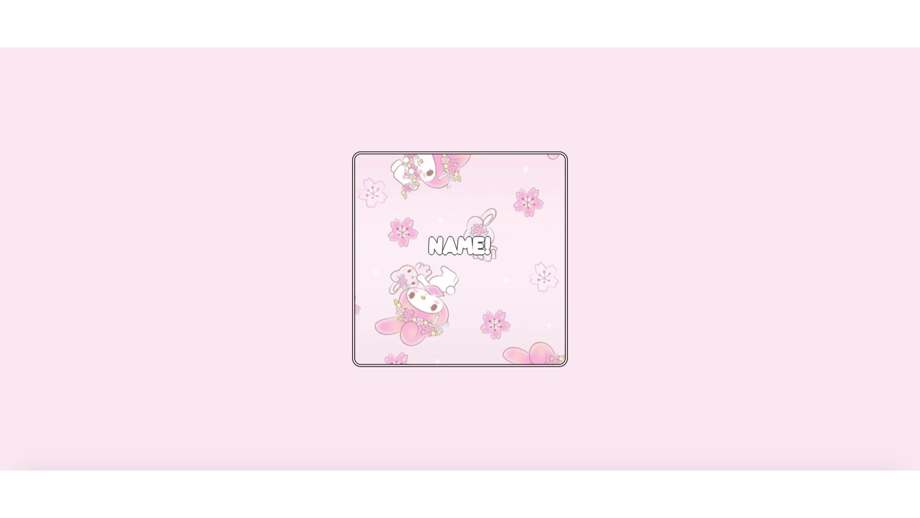
mouse_move(462, 193)
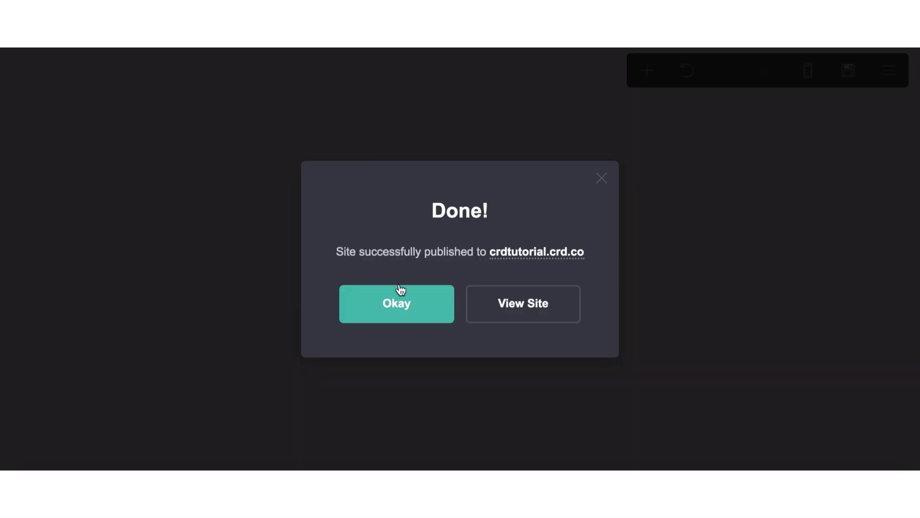
click(400, 289)
Step: Set the page background color to white and close the background settings
click(291, 271)
click(107, 240)
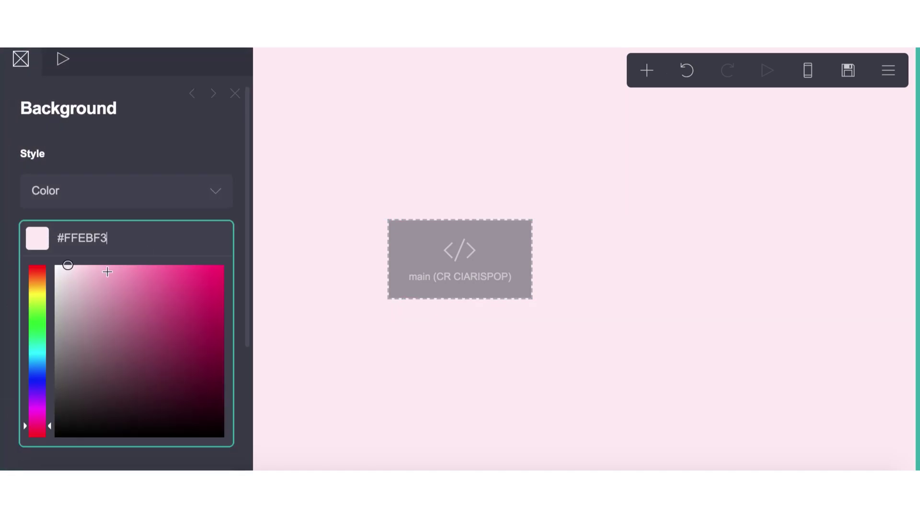
drag(108, 272, 24, 161)
click(234, 94)
Step: Publish the changes to the crdtutorial .crd.co URL and scroll through the hover box's info text on the live page
click(849, 71)
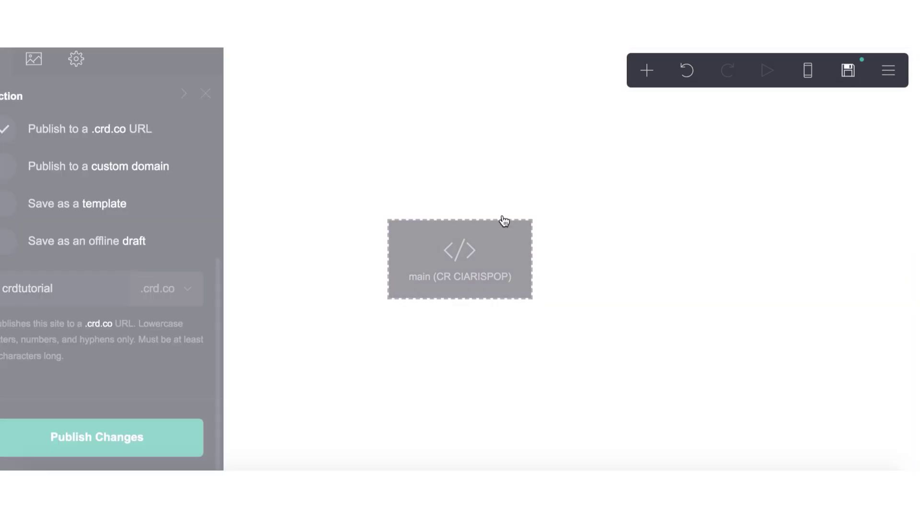
click(159, 428)
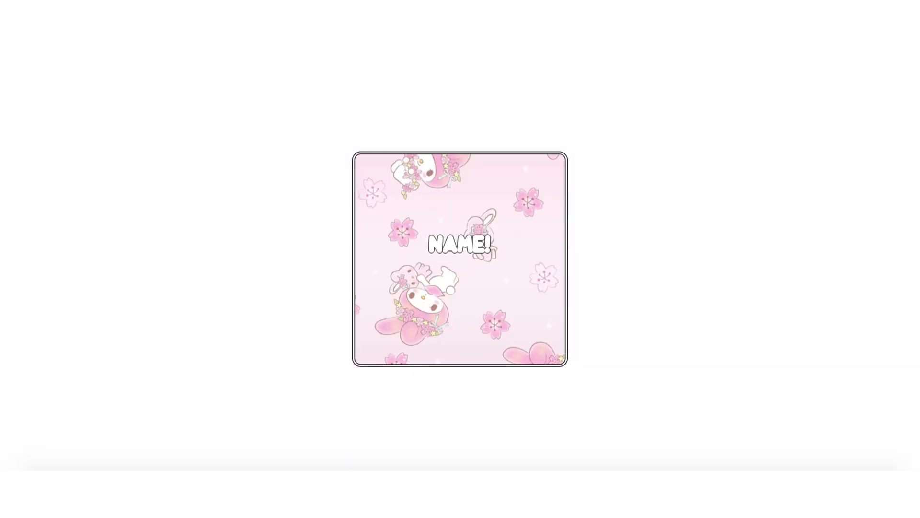
scroll(429, 297, down, 2)
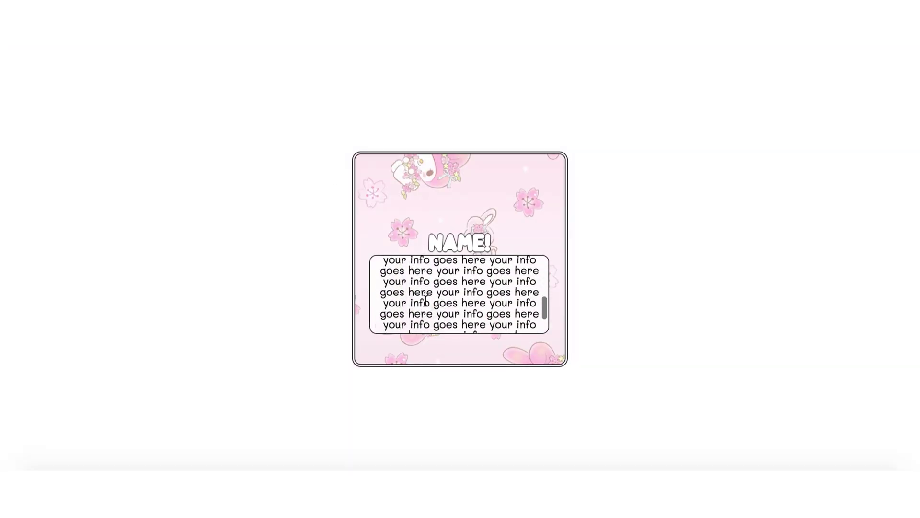
Step: Replace the placeholder info in the embed's scroll div with "this is a scrollbox code! i'm not going to teach how to use the scrollbox code here"
scroll(426, 301, up, 2)
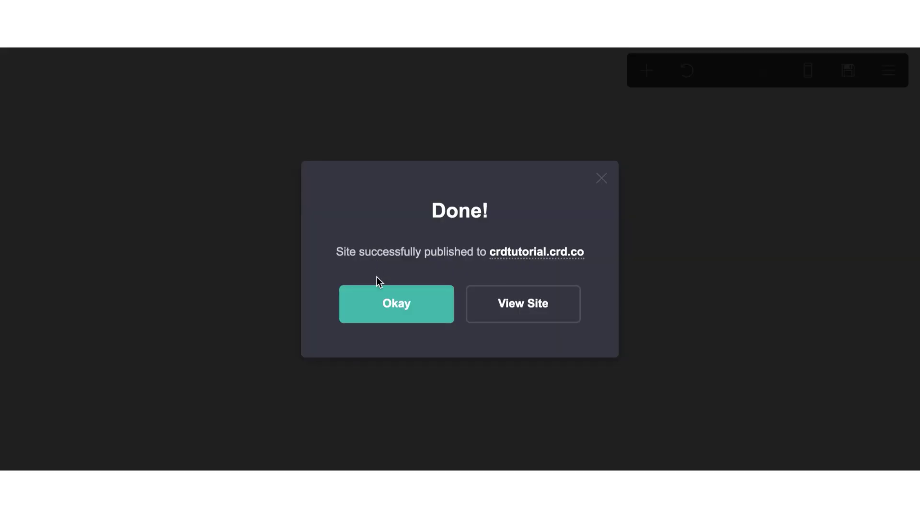
click(382, 311)
click(411, 288)
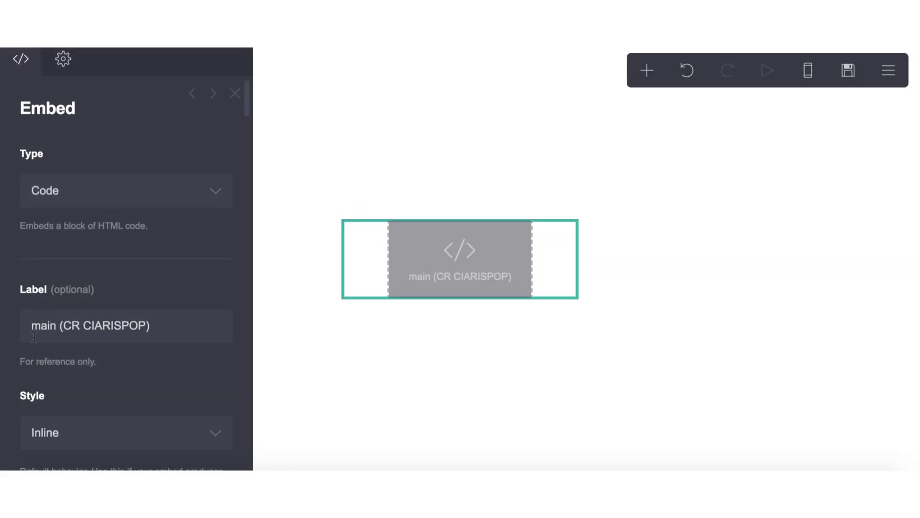
click(33, 336)
scroll(33, 337, down, 20)
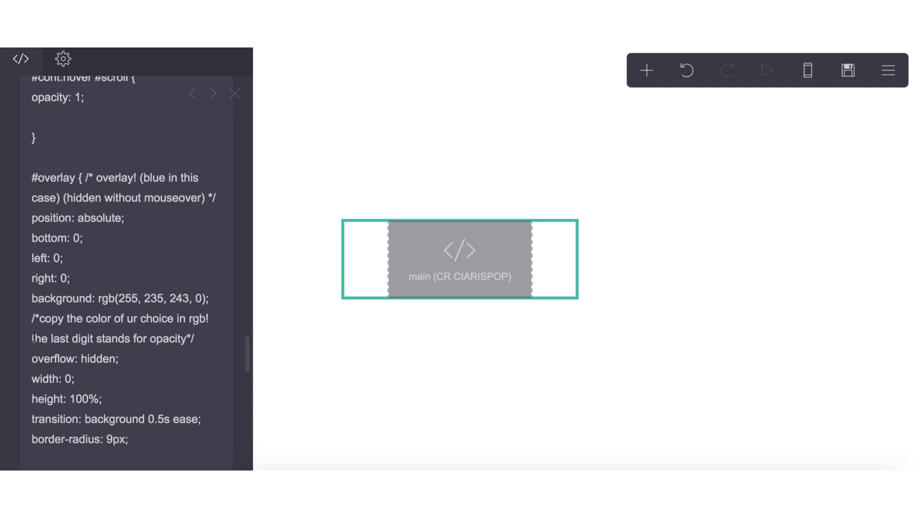
scroll(34, 336, down, 2)
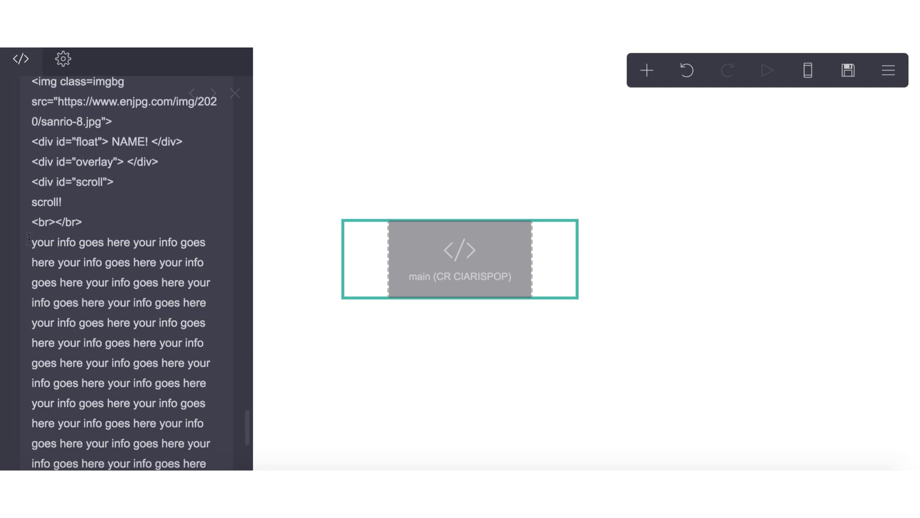
drag(29, 238, 158, 356)
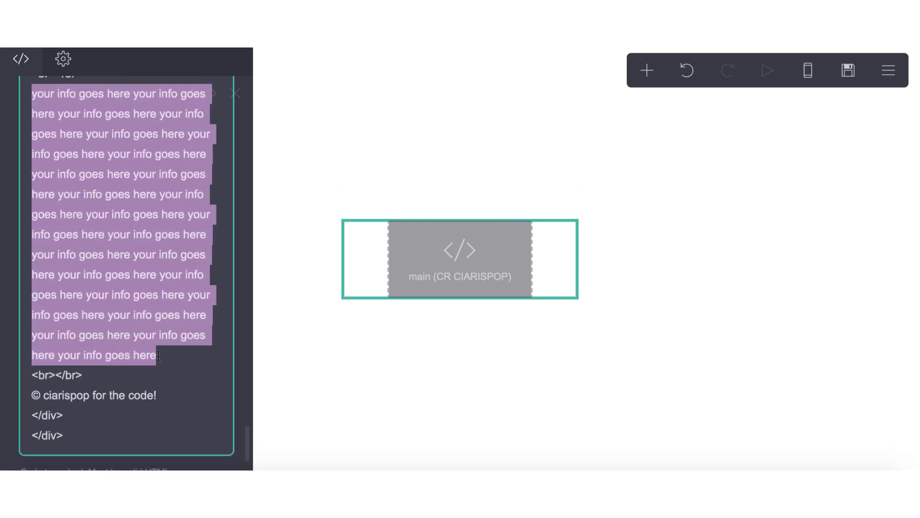
text(this is a scrollbox code! i am)
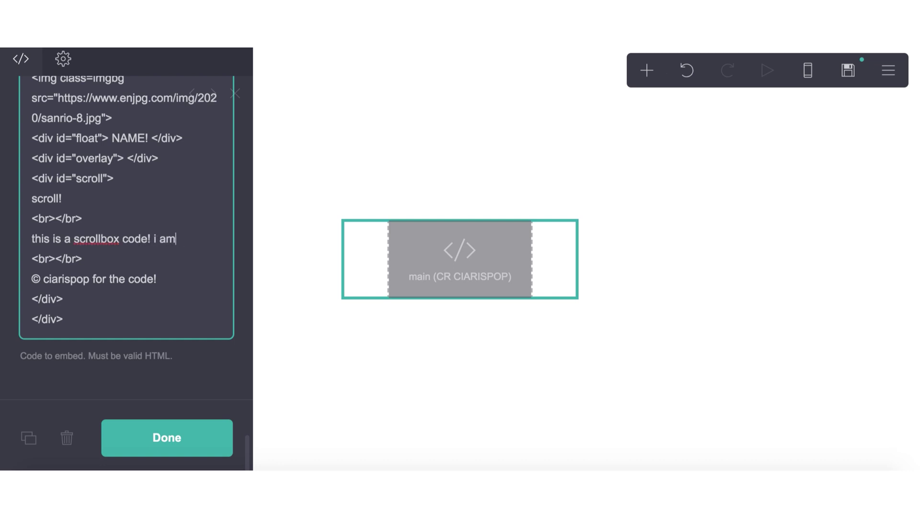
text(ing t)
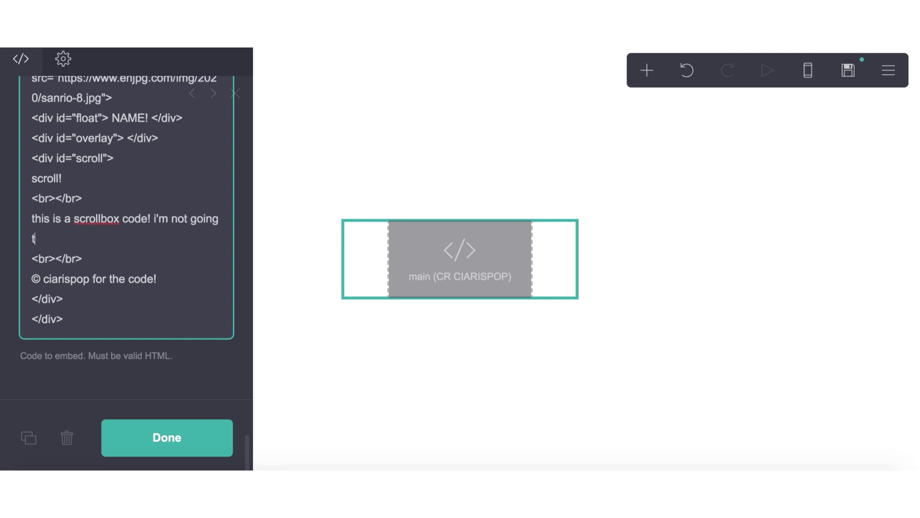
text(w to use the scrol)
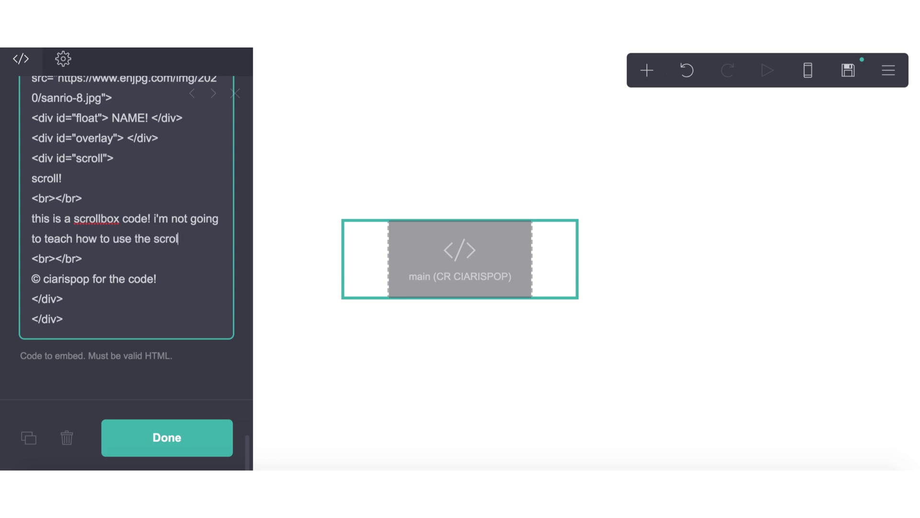
text(lbox code here)
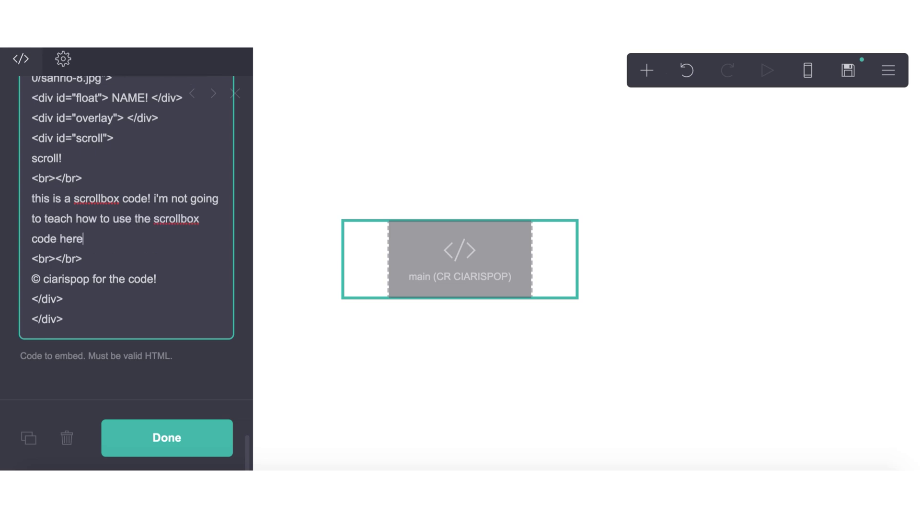
Step: Extend the scroll div's text with "as i already have a tutorial for it. if you need a tutorial on how to use the"
text( as i already have a tutorial for it. if)
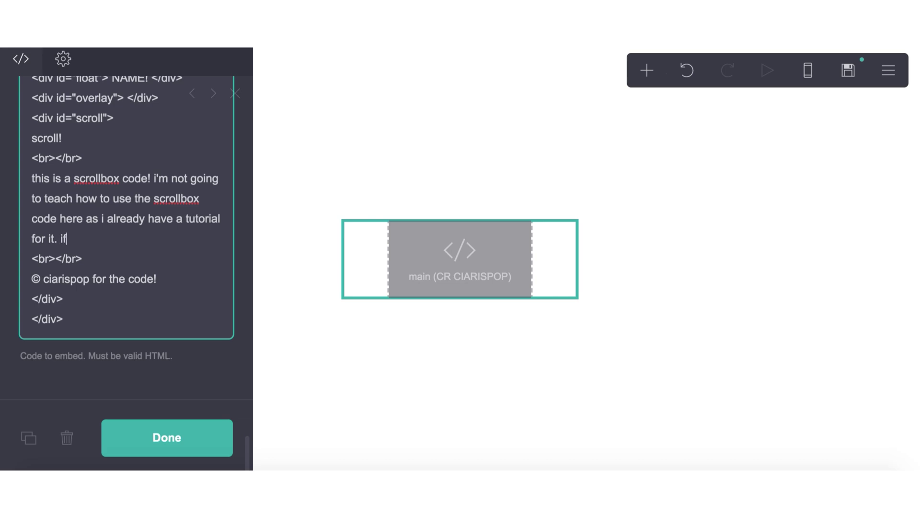
text( you need a tutorial o)
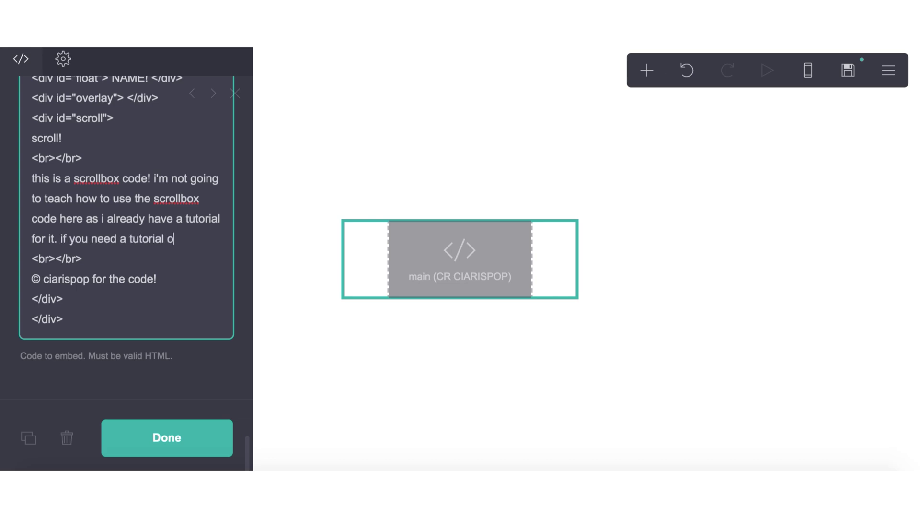
text(n how to use the )
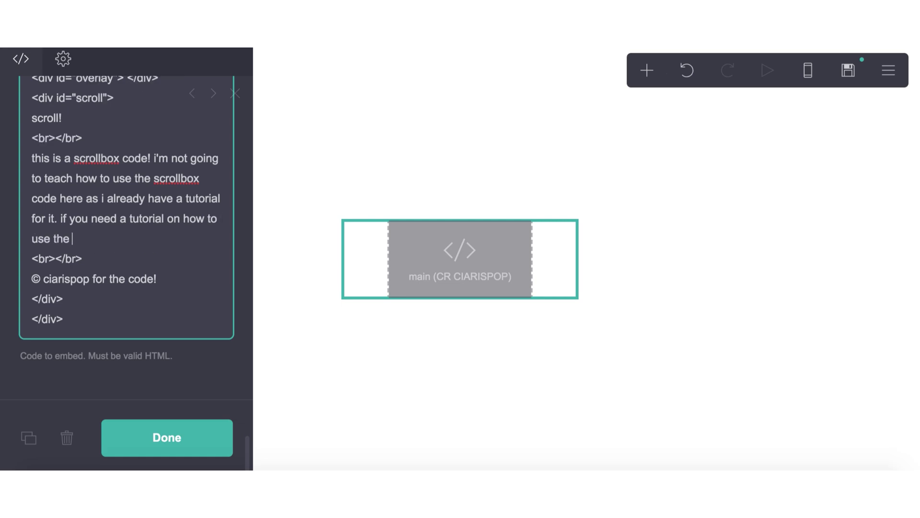
Step: Finish the scroll div's sentence with "scrollbox, check out my channel or the description :)"
text(scrollbox, time)
key(BackSpace)
key(BackSpace)
text(check out my channel)
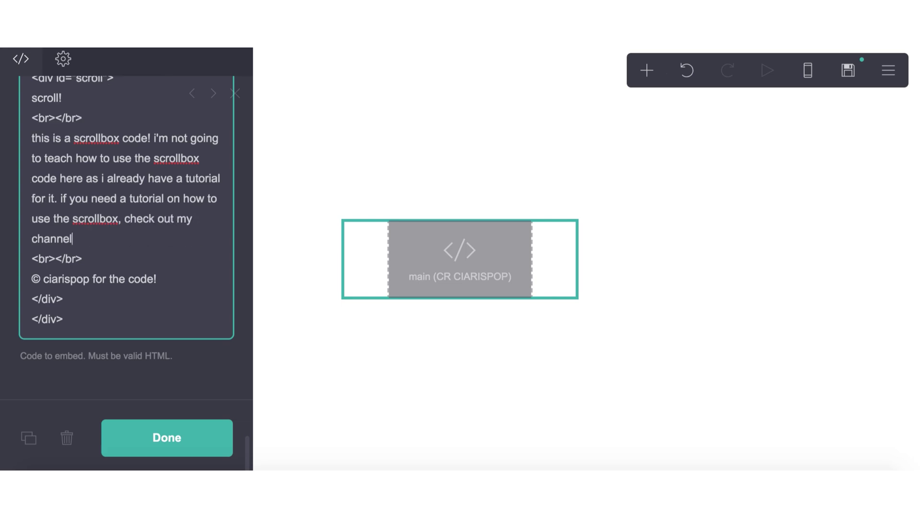
text( or the descriptioN!)
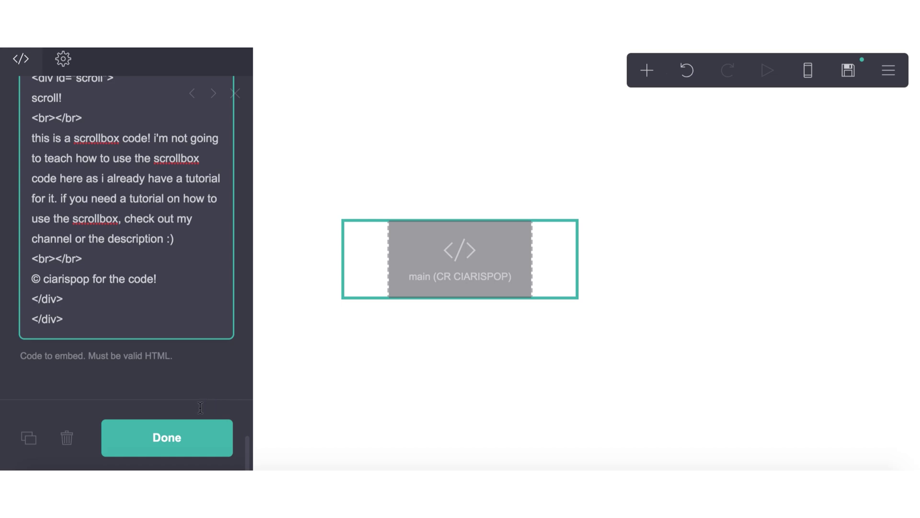
Step: Replace the NAME placeholder in the embed's float div with the page owner's name in capitals
scroll(173, 240, up, 3)
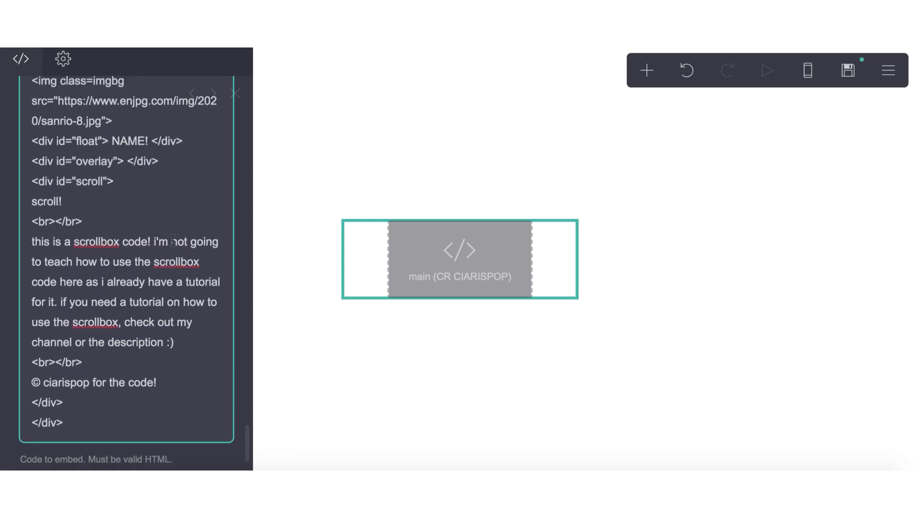
double_click(130, 145)
text(RITI)
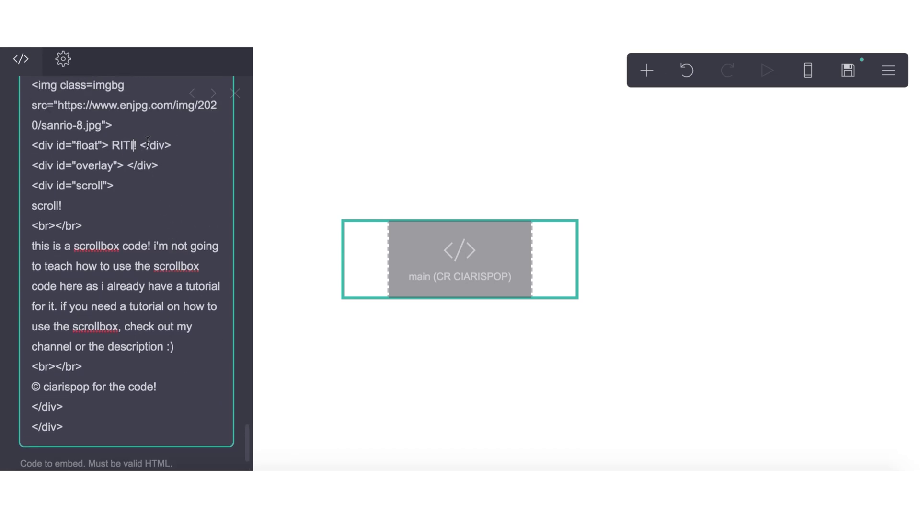
Step: Publish the changes to crdtutorial.crd.co and scroll through the hover box's new text on the live page
click(848, 70)
click(160, 426)
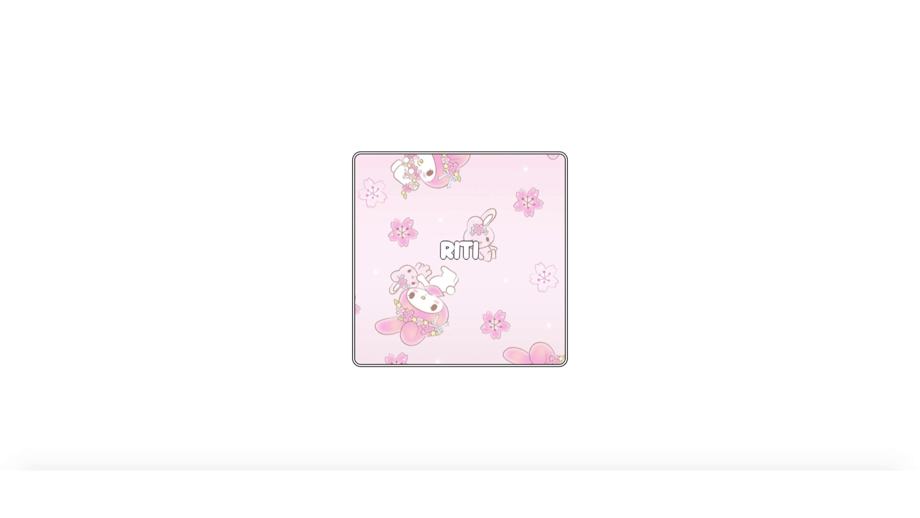
mouse_move(461, 274)
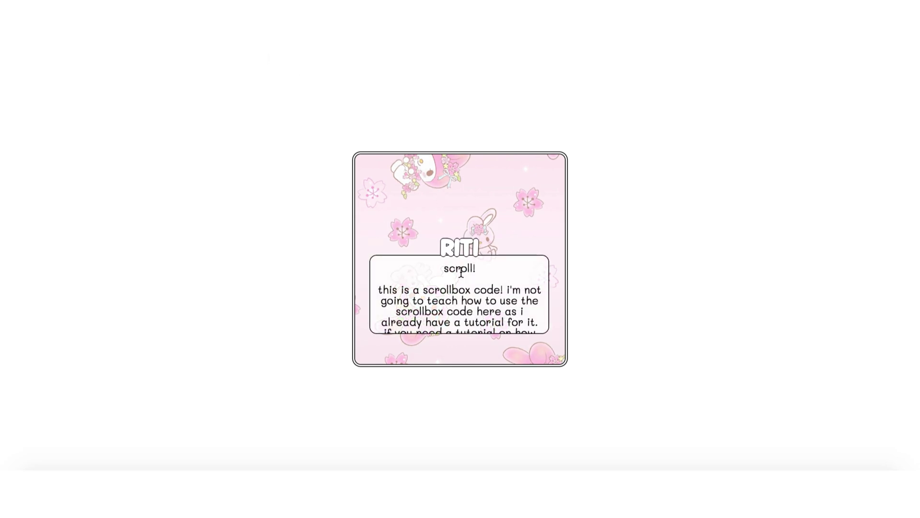
scroll(461, 274, down, 5)
scroll(461, 275, up, 5)
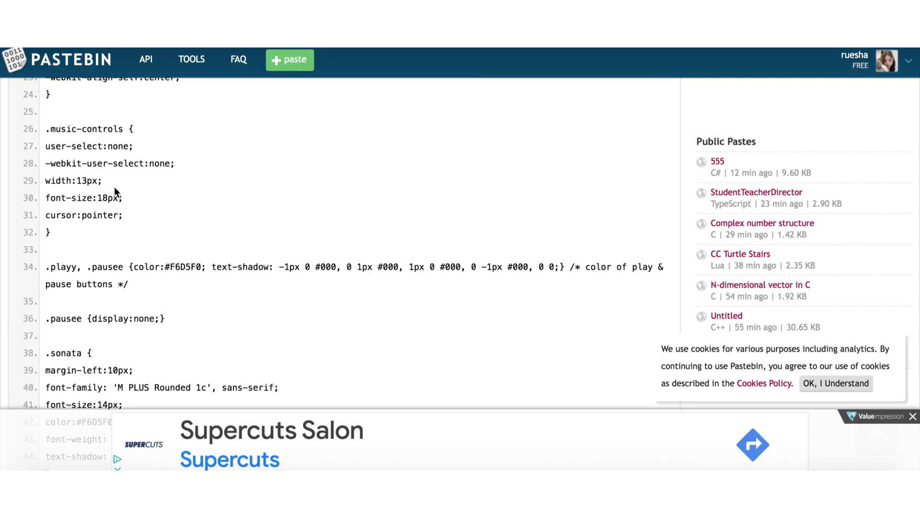
Step: Copy the full sanrio music player code from Pastebin and paste it as the code of a new embed on the Carrd page
scroll(115, 182, up, 12)
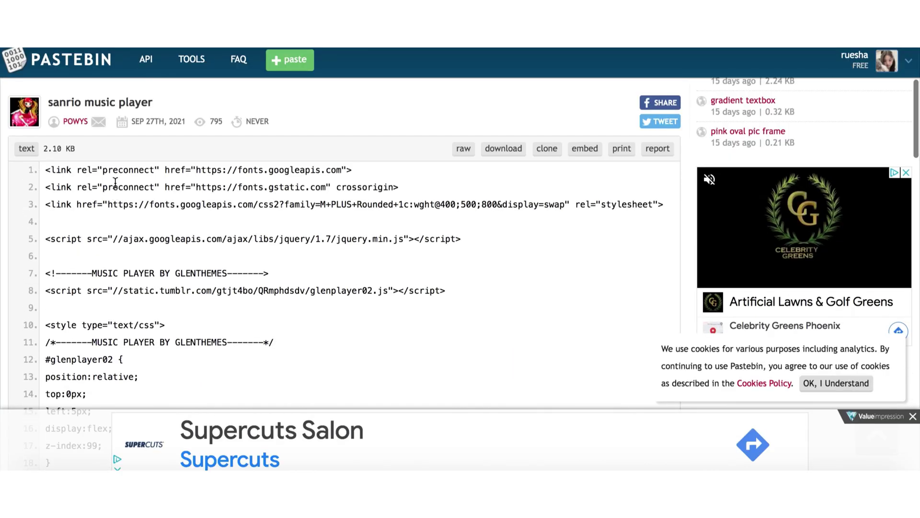
drag(53, 278, 201, 343)
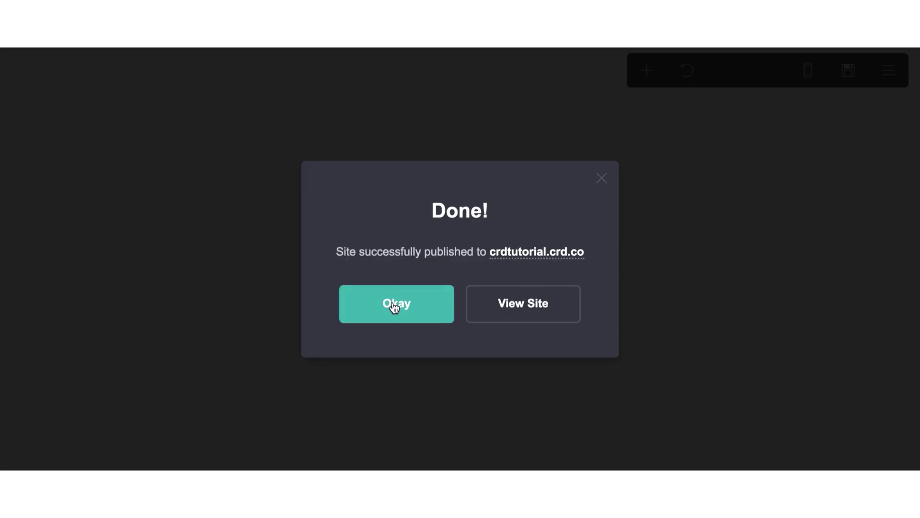
click(395, 304)
click(645, 81)
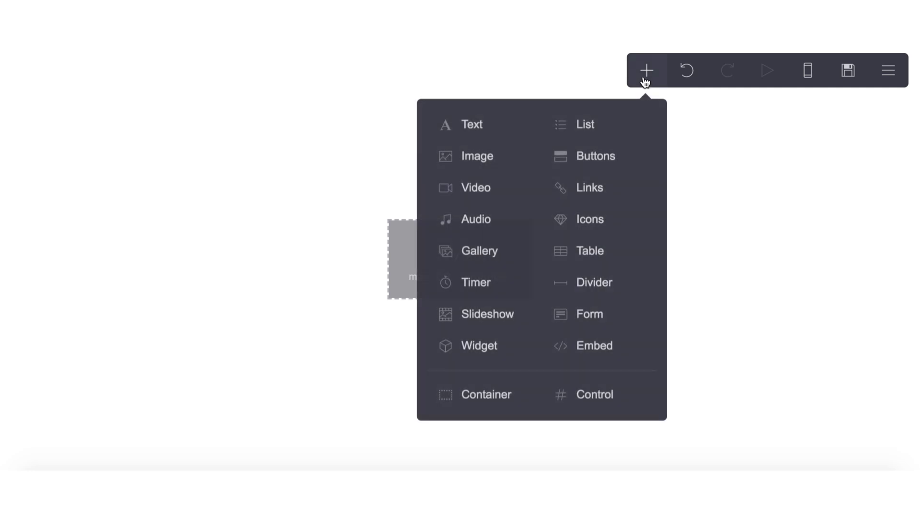
click(594, 347)
click(156, 325)
key(ctrl+v)
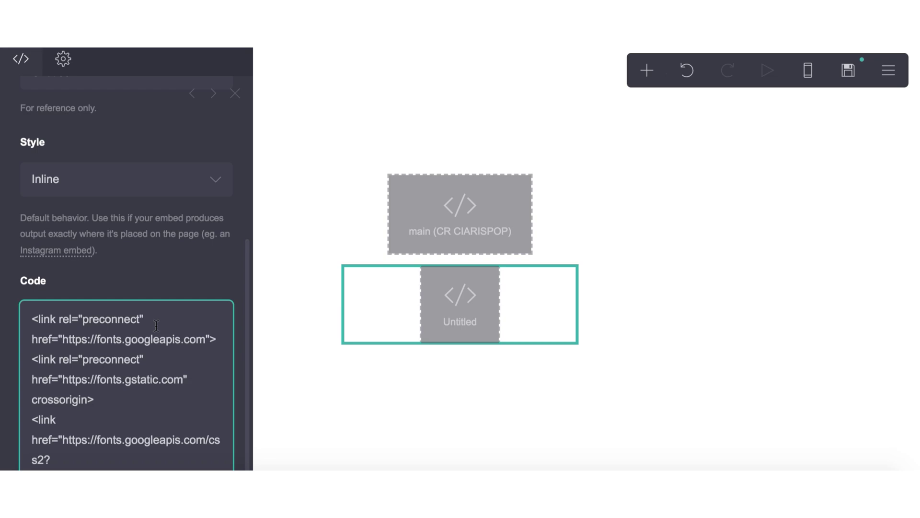
scroll(157, 326, down, 5)
scroll(156, 325, down, 5)
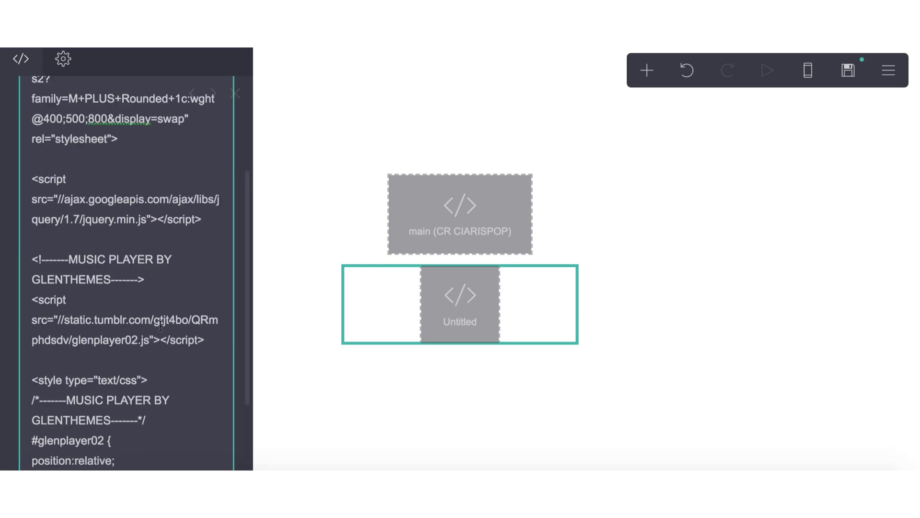
click(322, 106)
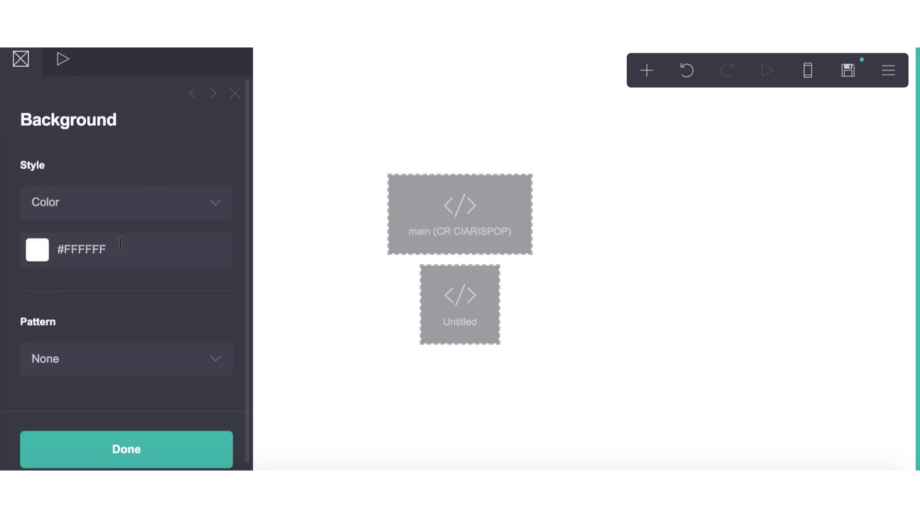
click(82, 249)
click(38, 369)
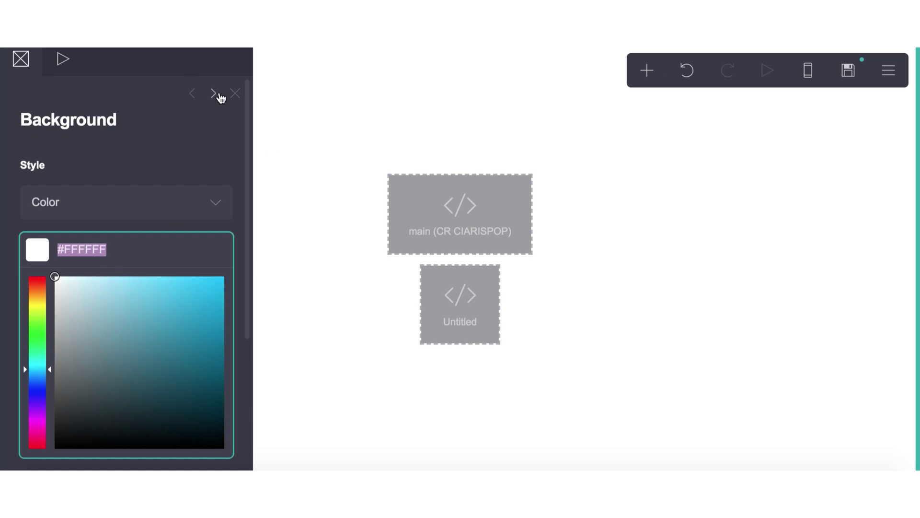
click(214, 93)
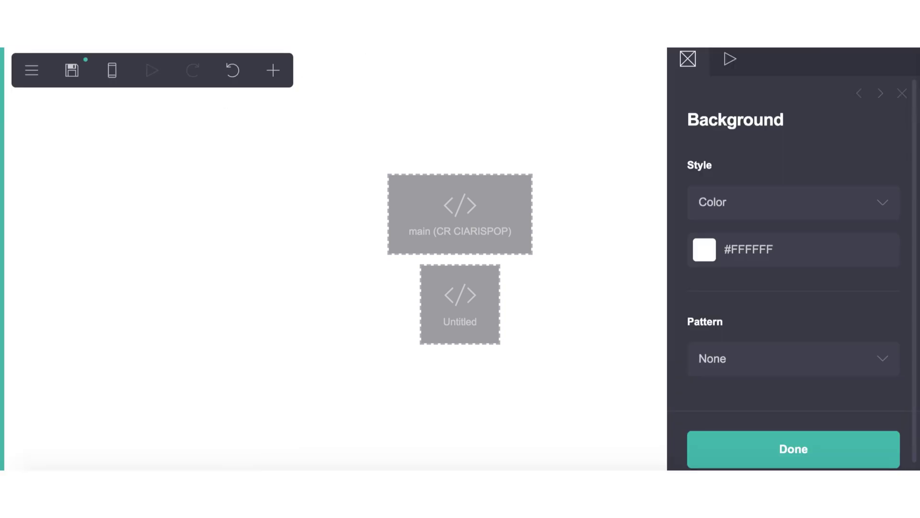
click(858, 93)
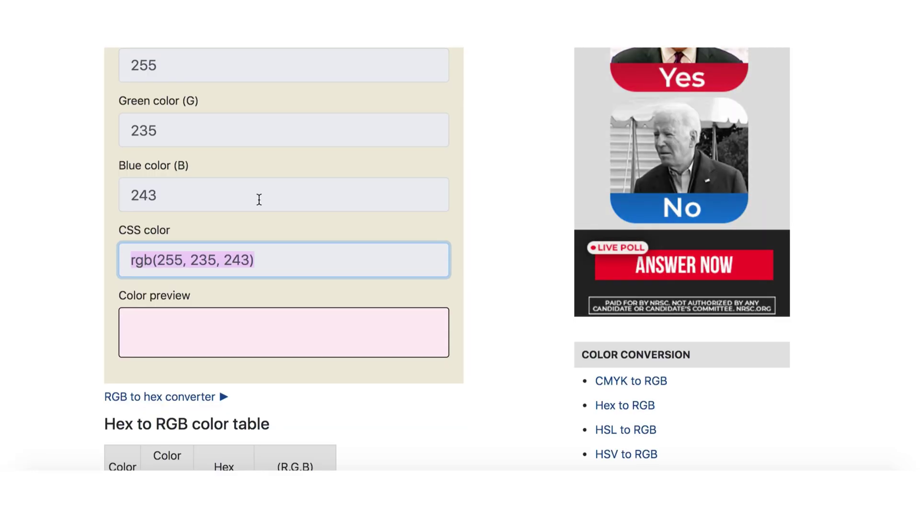
Step: Try the hex color FFEBF3 from the color converter as the page background, restore white and close the background settings
scroll(259, 199, up, 5)
double_click(155, 227)
key(ctrl+c)
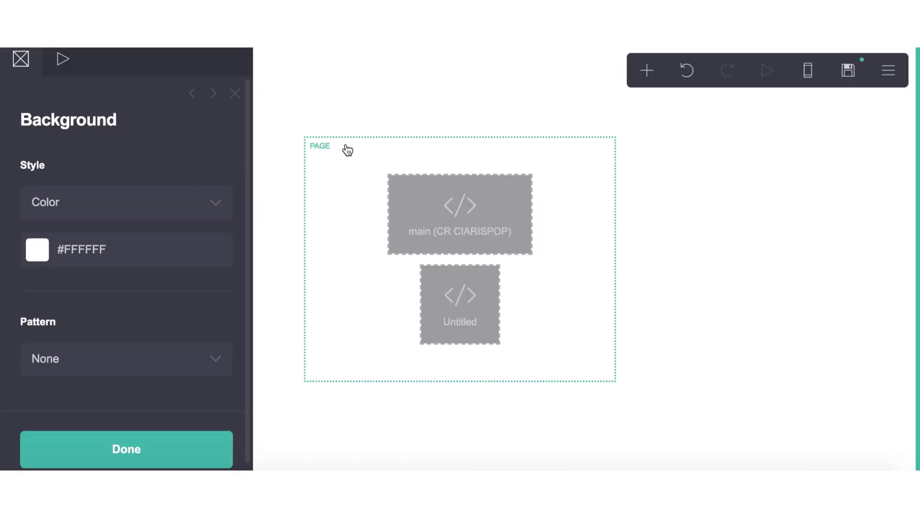
click(77, 249)
key(ctrl+v)
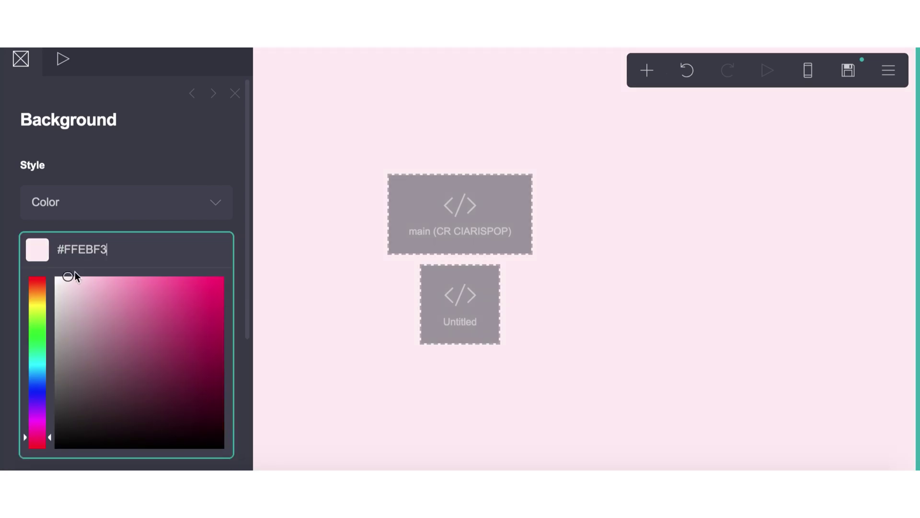
drag(75, 271, 55, 276)
click(245, 94)
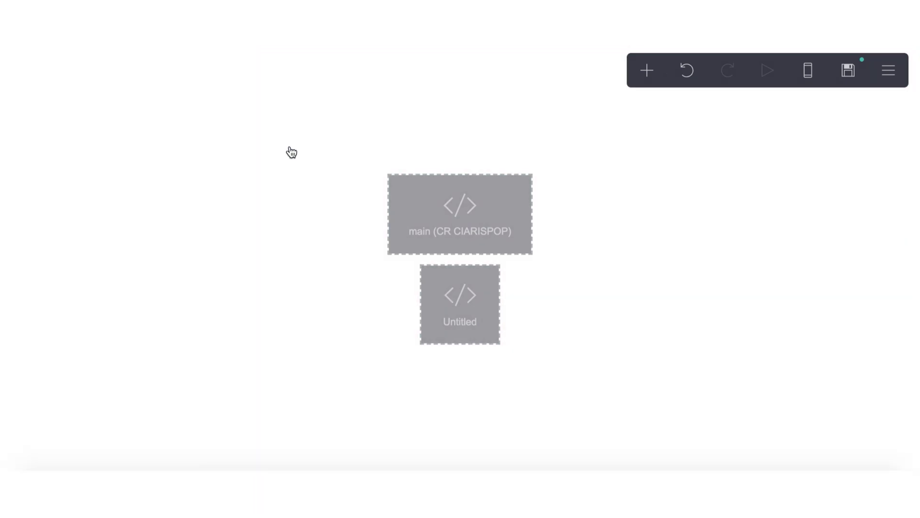
Step: Label the new music player embed "music"
click(417, 296)
scroll(96, 298, down, 2)
double_click(47, 250)
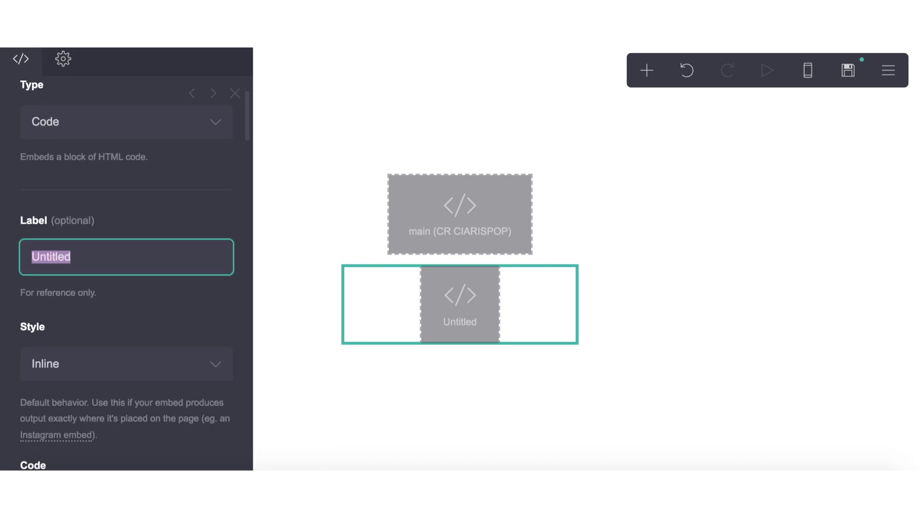
text(music)
Step: Set the play and pause button color in the music embed's .playy, .pausee rule to #FFD1E3
scroll(47, 246, down, 20)
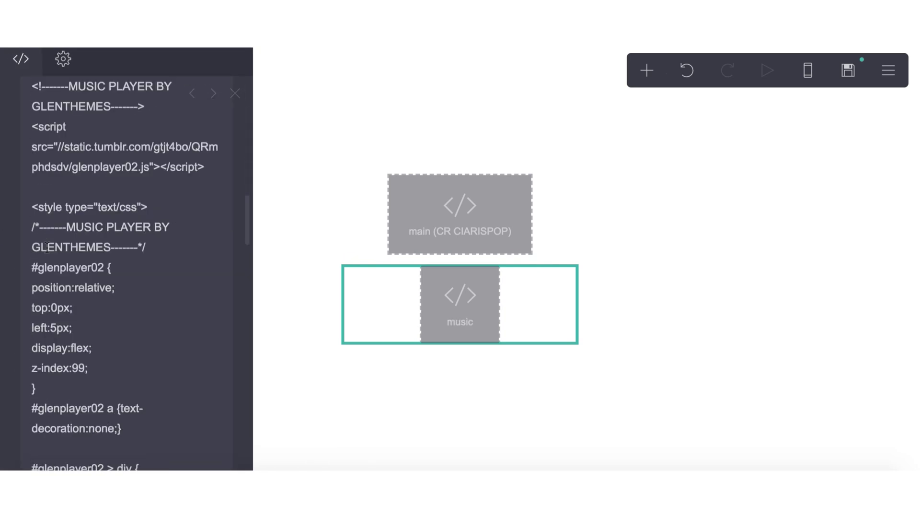
scroll(47, 247, down, 2)
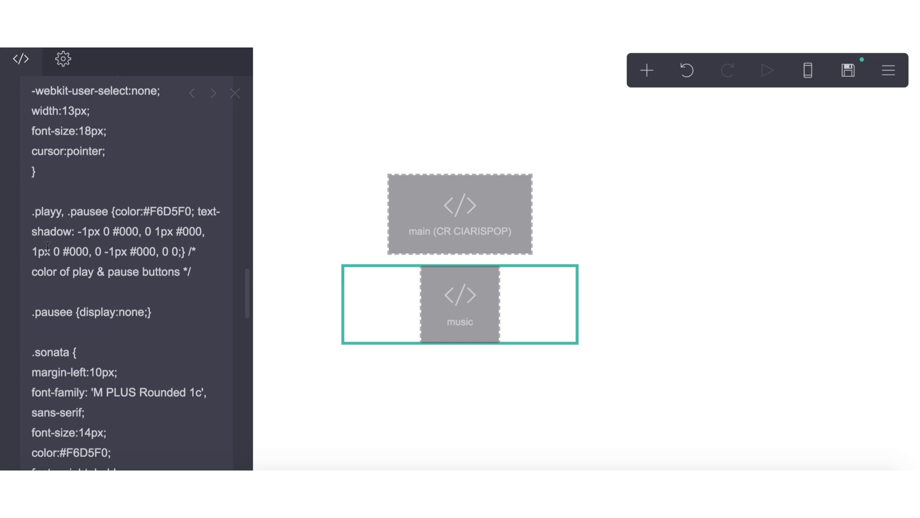
double_click(166, 217)
text(FFD1E3)
scroll(126, 317, down, 3)
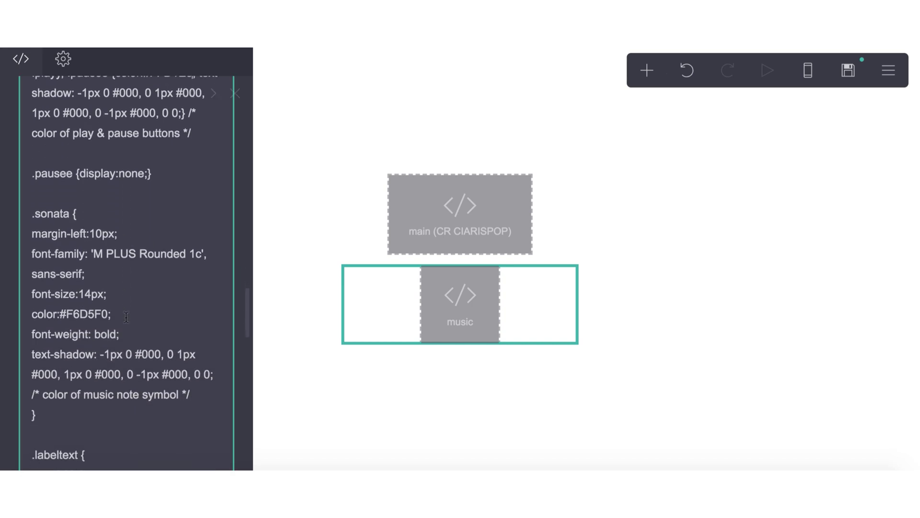
Step: Open Notes and copy the Dropbox mp3 link listed for the song "khuda jaane"
scroll(126, 317, down, 1)
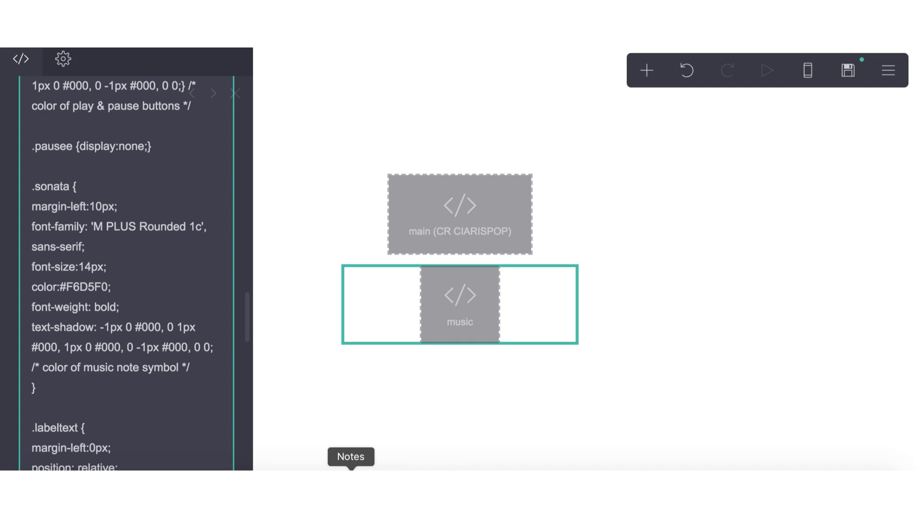
click(351, 482)
click(53, 59)
scroll(218, 139, down, 3)
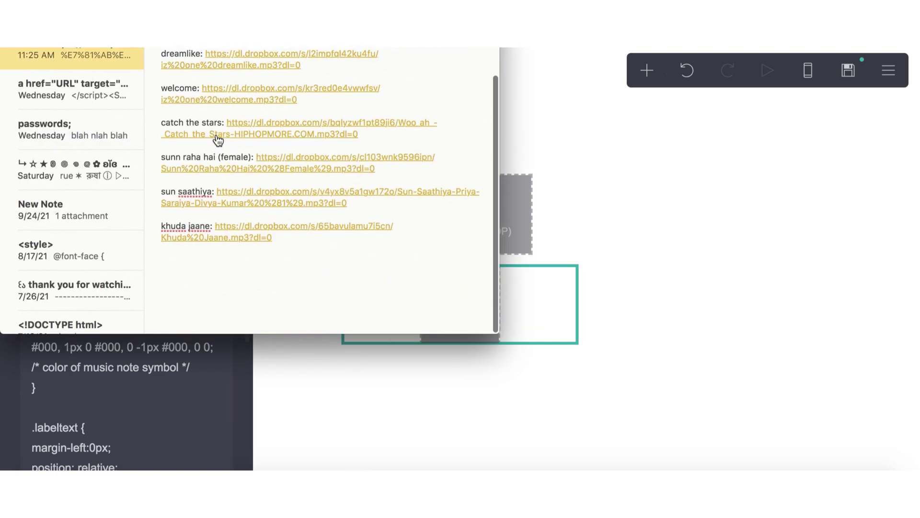
scroll(218, 139, up, 2)
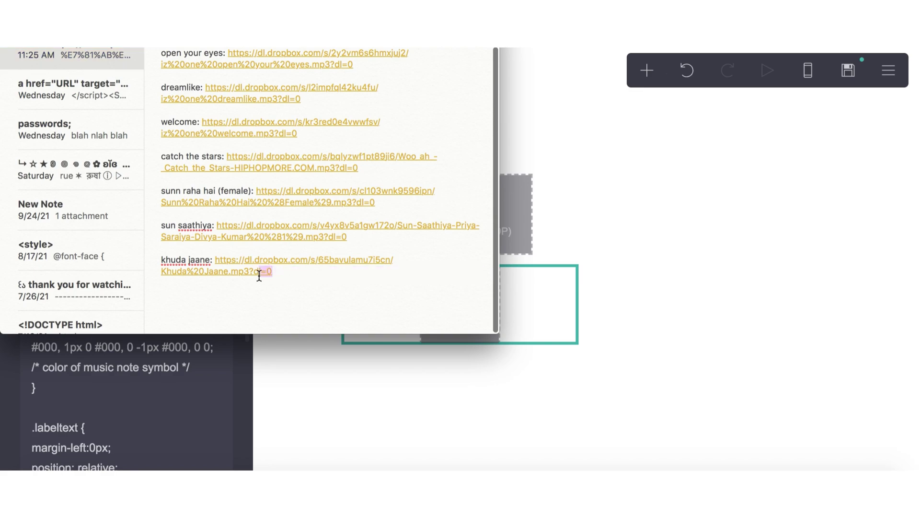
drag(273, 271, 211, 260)
key(ctrl+c)
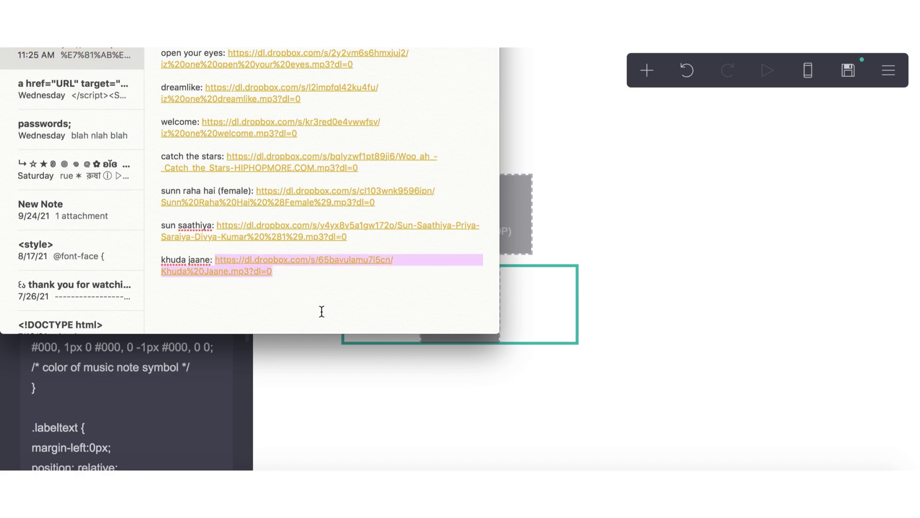
Step: Replace the audio source URL in the Carrd music embed's code with the copied Khuda Jaane Dropbox link and close the embed
click(329, 368)
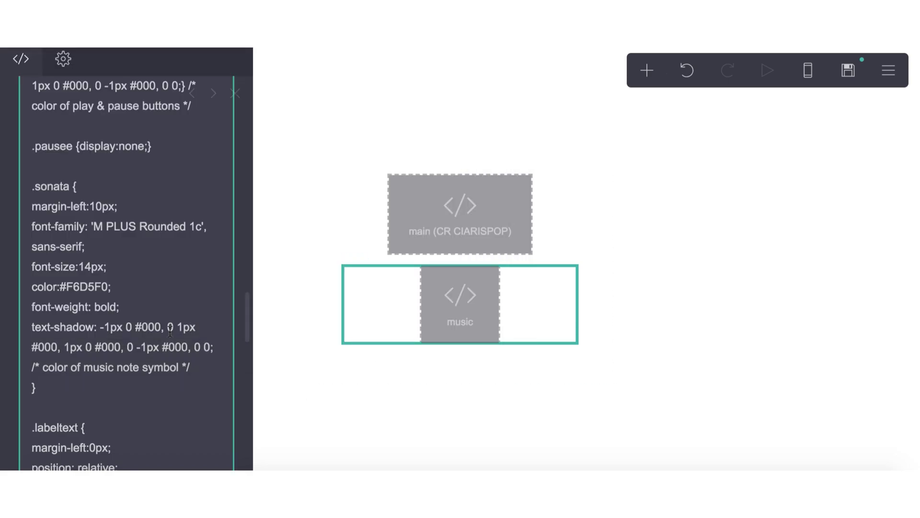
scroll(113, 319, down, 5)
scroll(113, 319, down, 15)
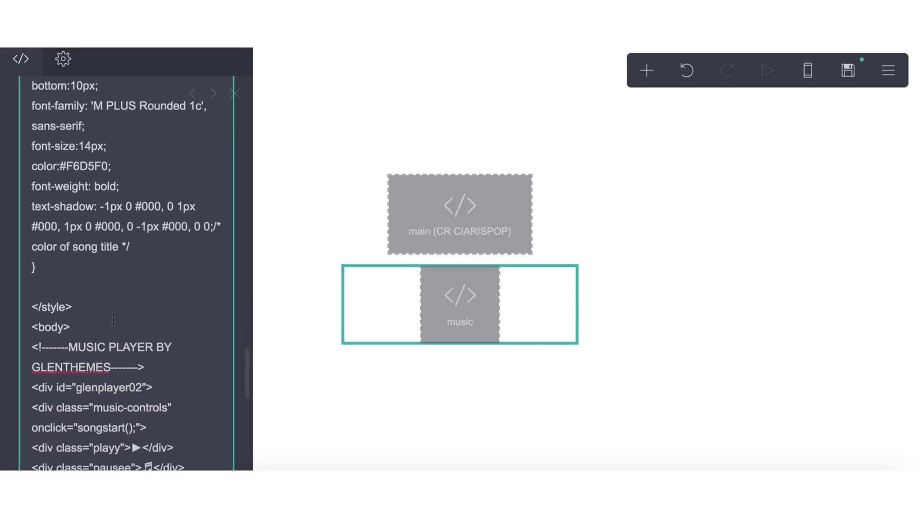
scroll(113, 319, down, 1)
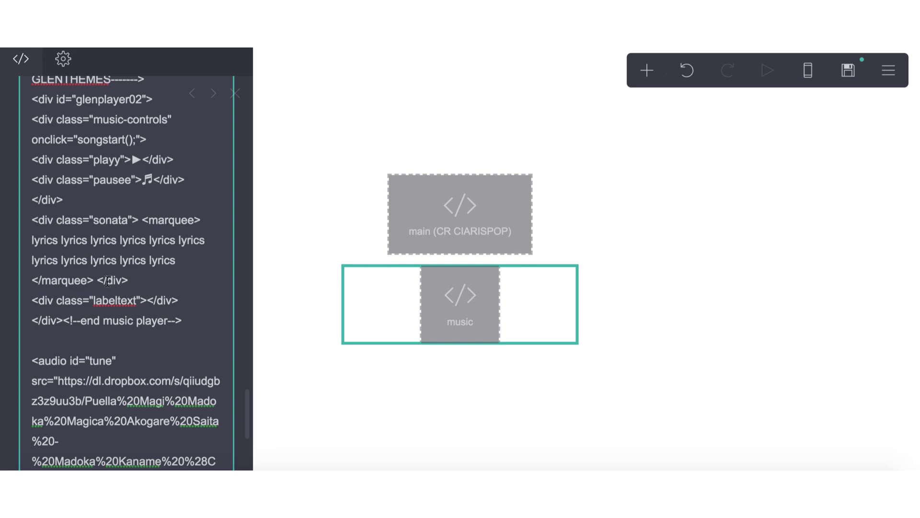
scroll(91, 342, down, 3)
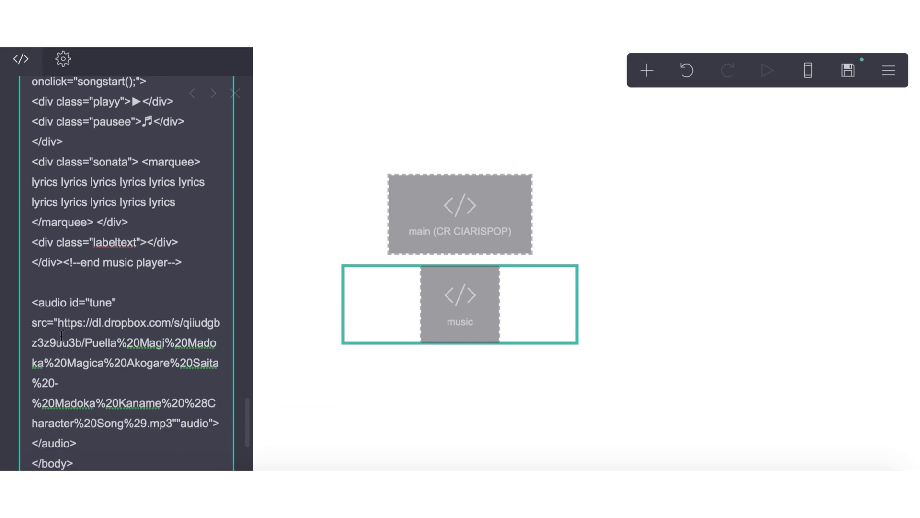
drag(59, 326, 175, 427)
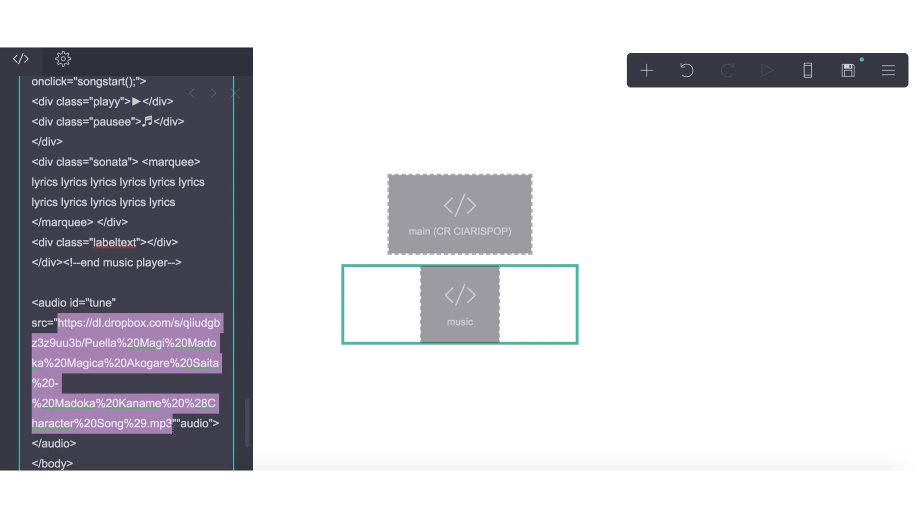
key(ctrl+v)
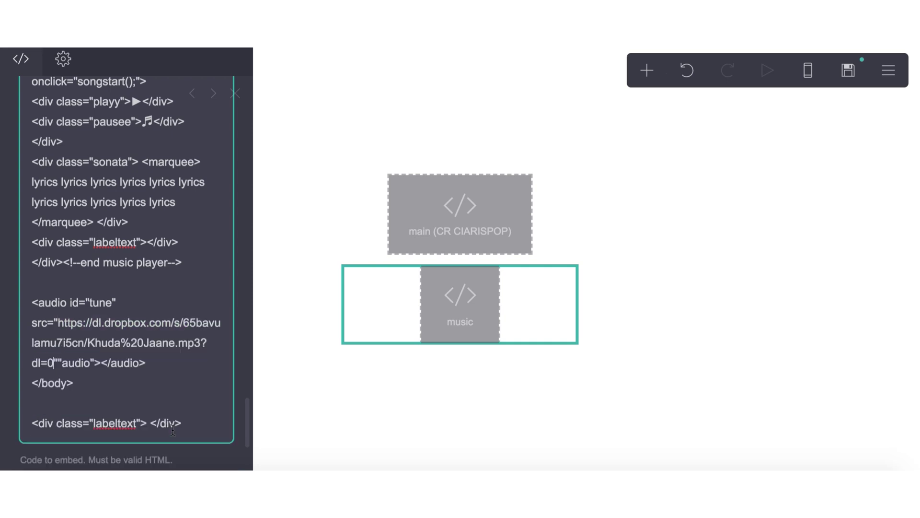
click(334, 411)
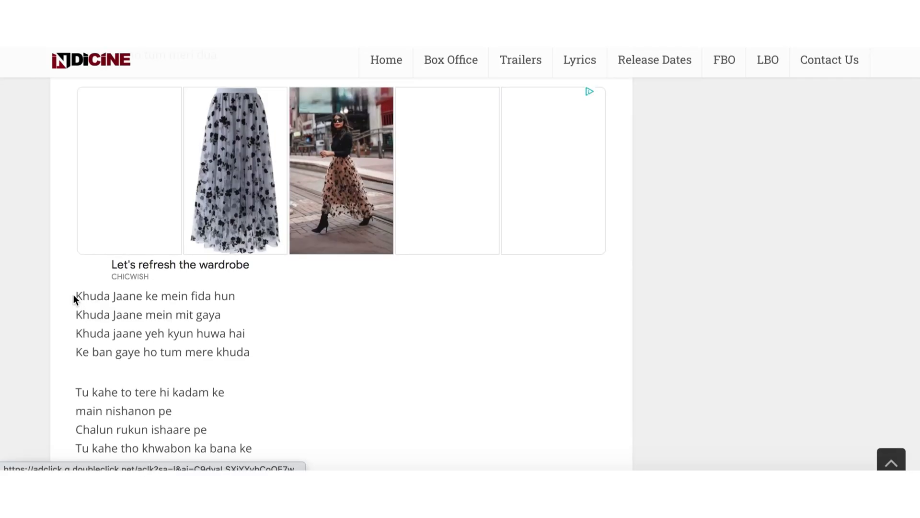
Step: Copy the three lyric lines starting with "Khuda Jaane" from the Indicine page and paste them over the placeholder lyrics in the music embed's marquee
drag(75, 298, 249, 331)
key(ctrl+c)
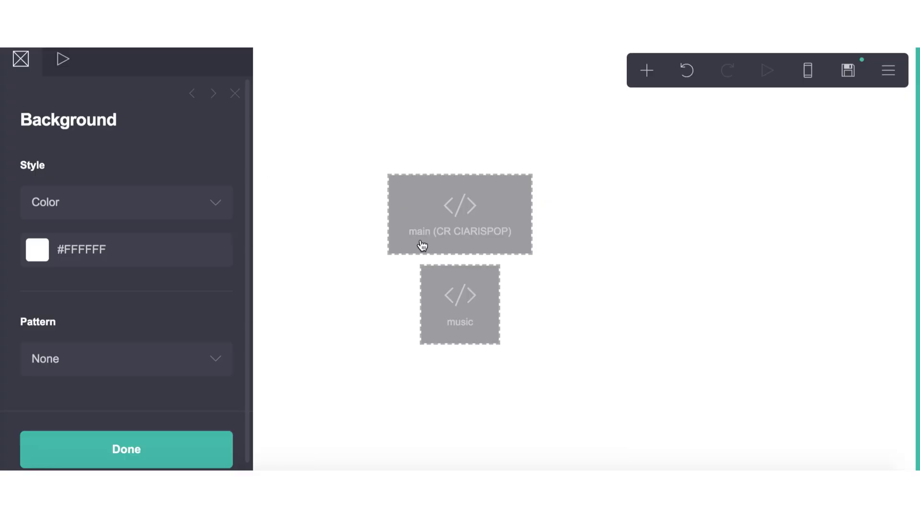
click(466, 294)
scroll(143, 360, down, 10)
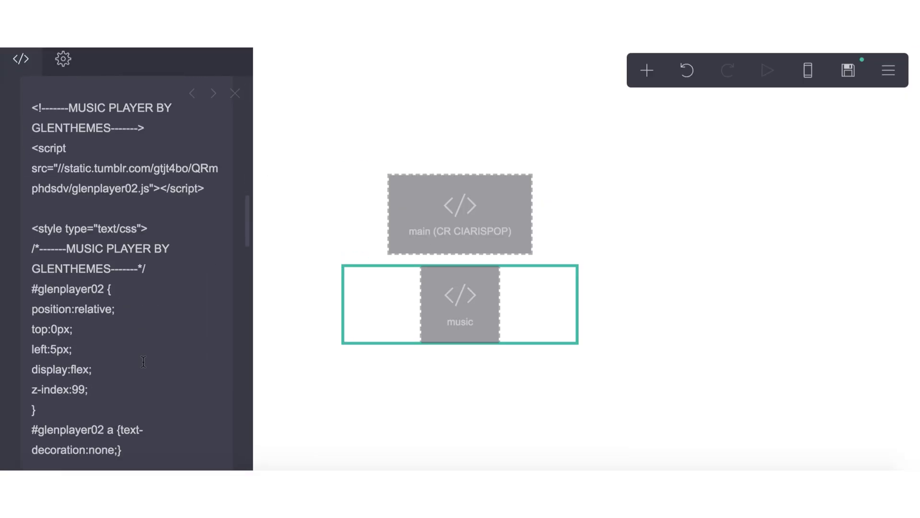
scroll(143, 361, down, 15)
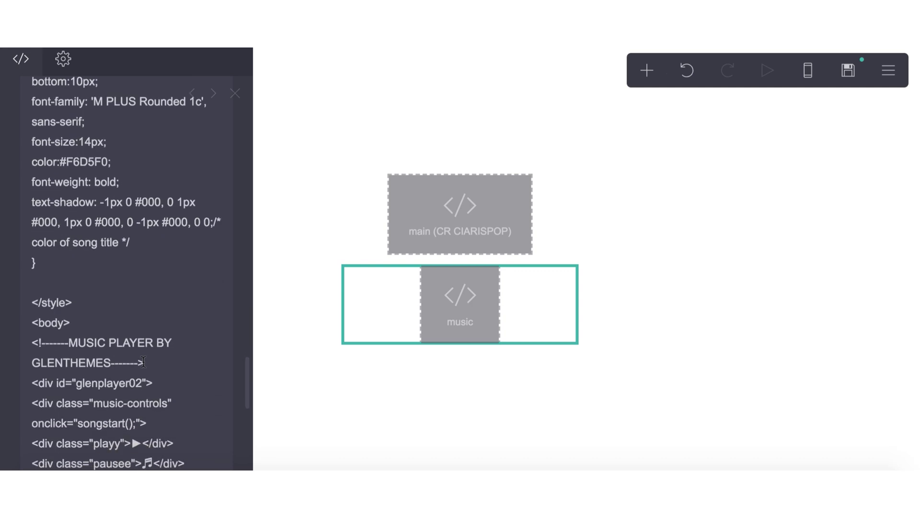
scroll(143, 360, down, 10)
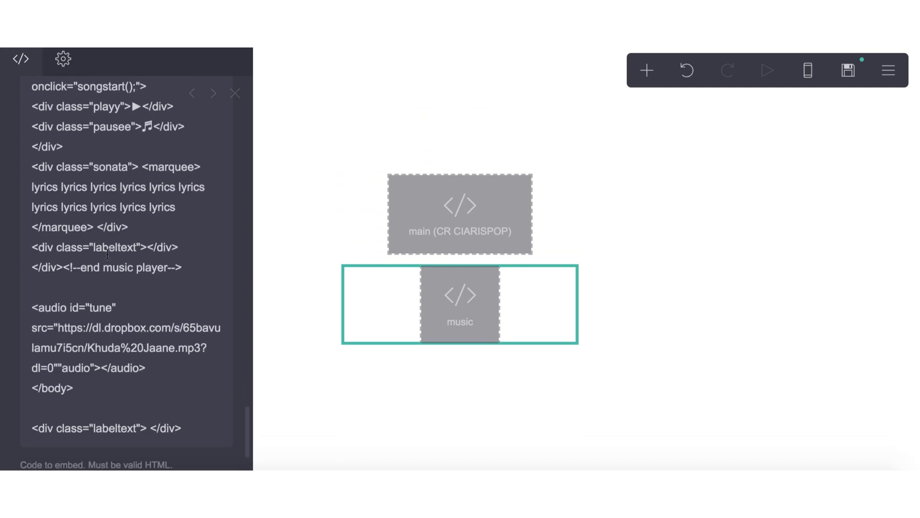
drag(21, 187, 183, 204)
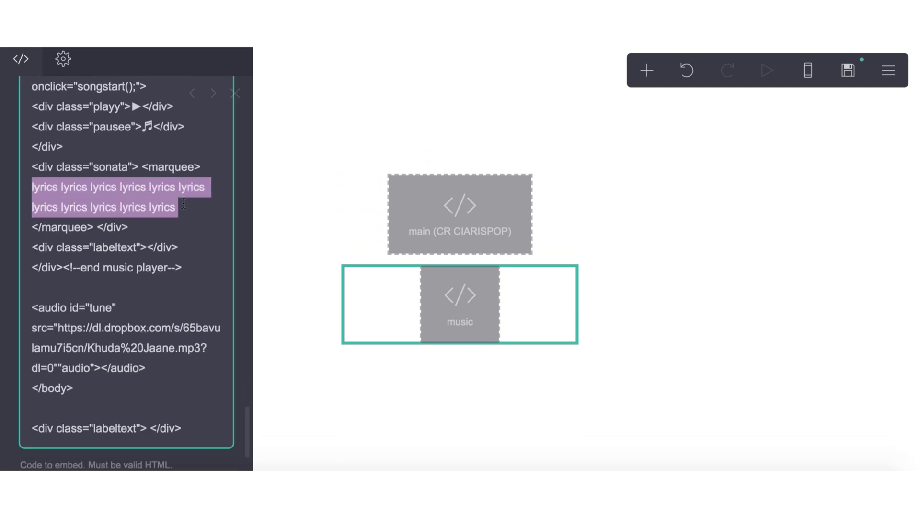
key(ctrl+v)
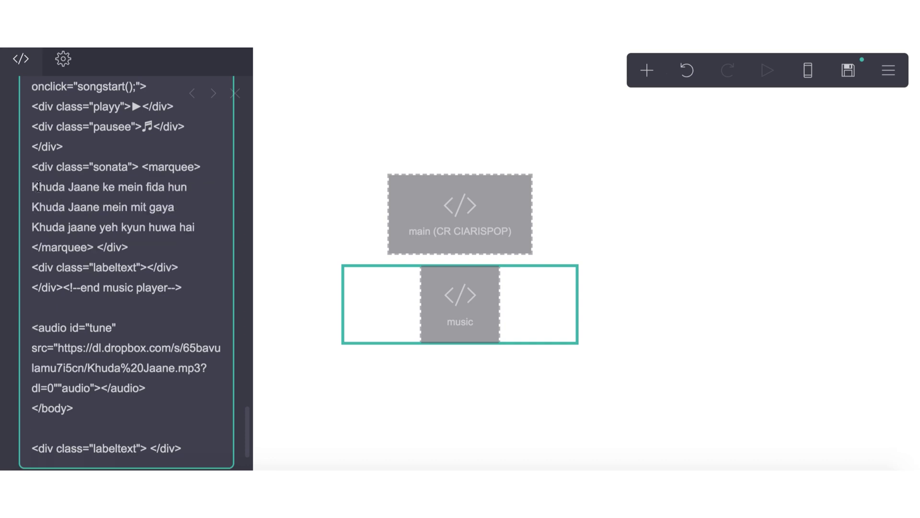
Step: Join the marquee lyrics into one continuous line, change every "Khuda Jaane" to lowercase "khuda jaane", and close the embed settings
click(38, 187)
key(BackSpace)
text(k)
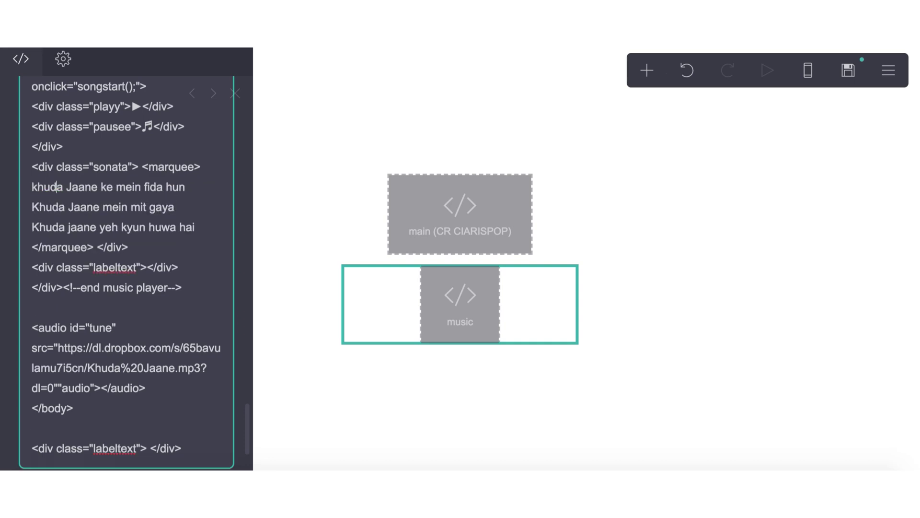
key(BackSpace)
text(j)
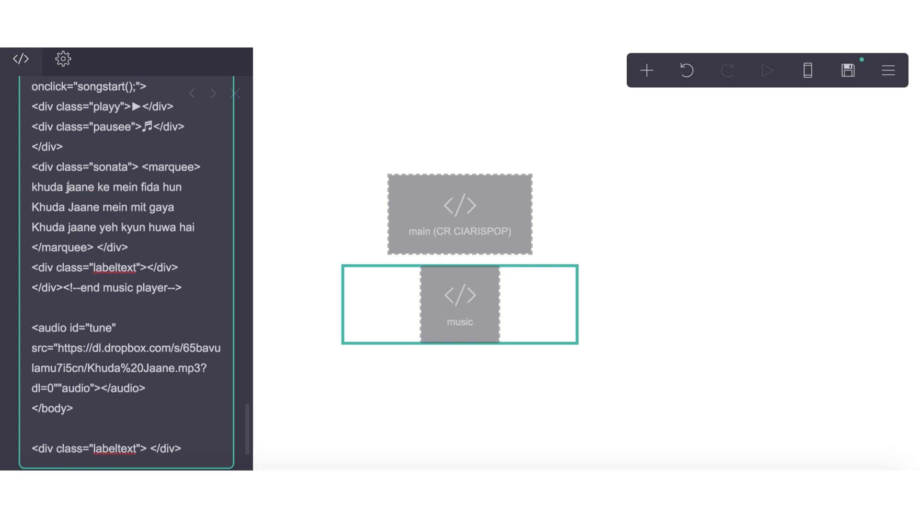
click(30, 209)
key(BackSpace)
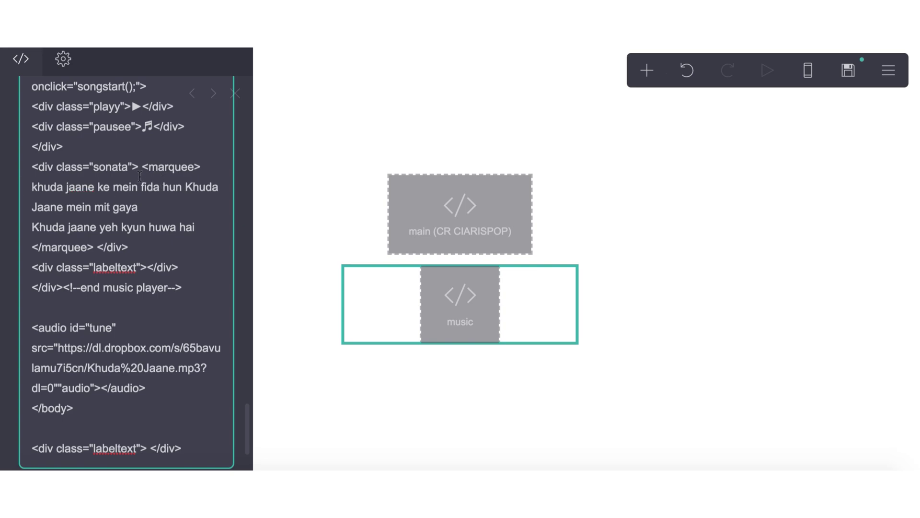
drag(95, 192, 4, 191)
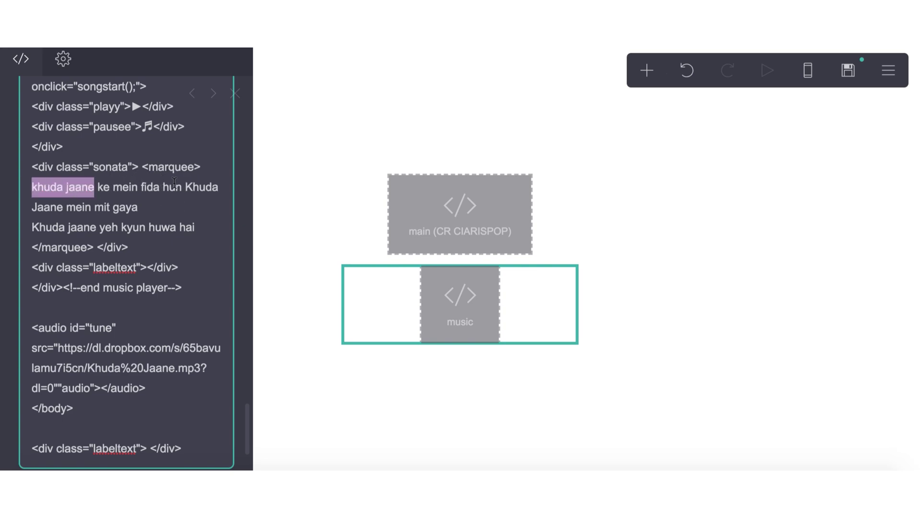
drag(185, 187, 66, 216)
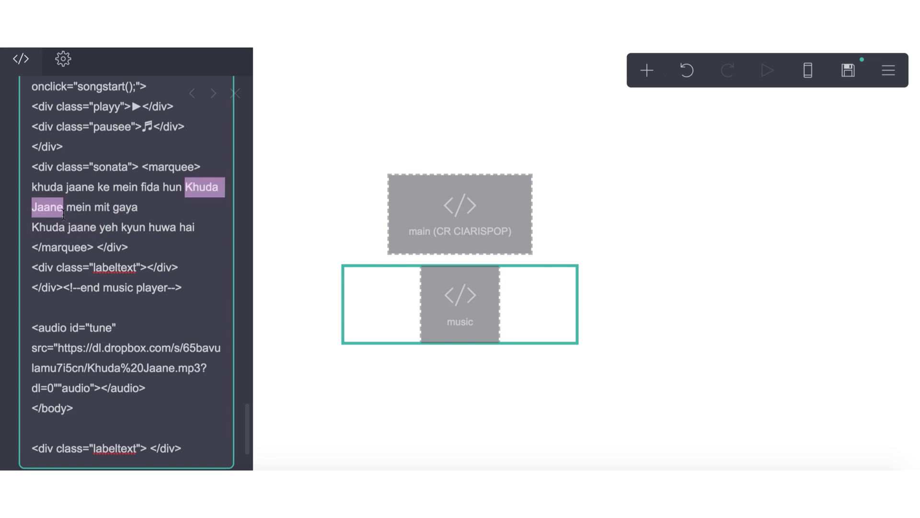
text(khuda jaane)
key(BackSpace)
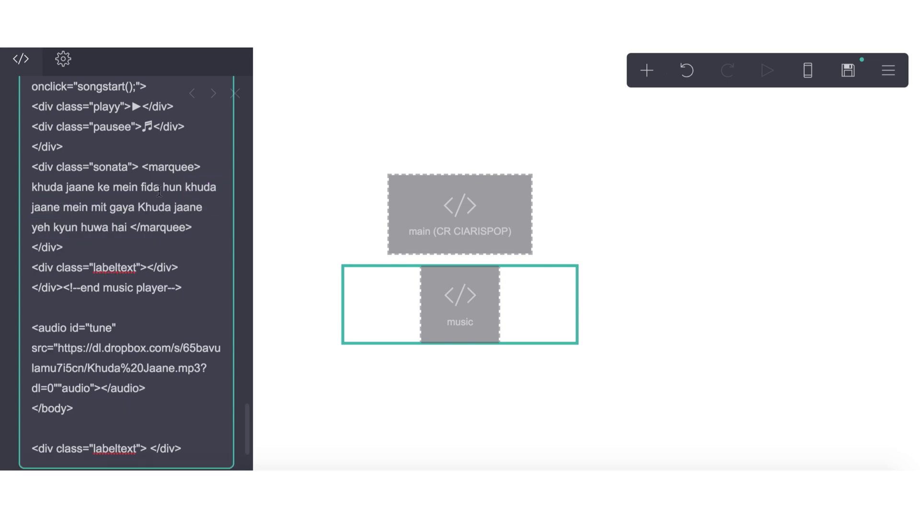
drag(138, 207, 202, 202)
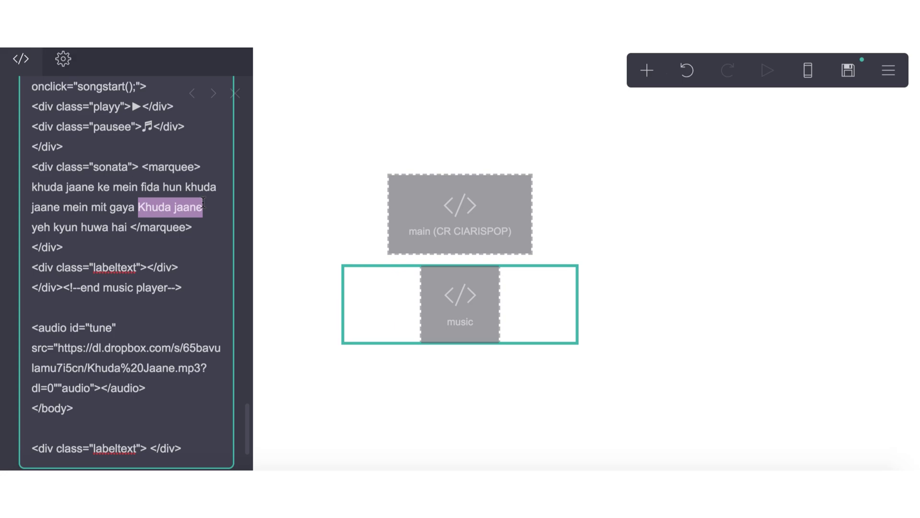
click(235, 92)
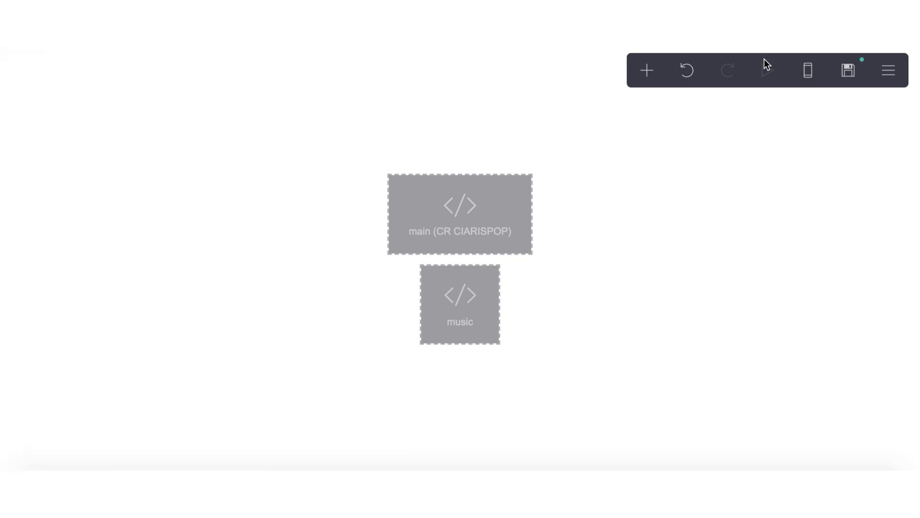
Step: Save and publish the page to crdtutorial.crd.co, then dismiss the confirmation
click(847, 71)
click(209, 428)
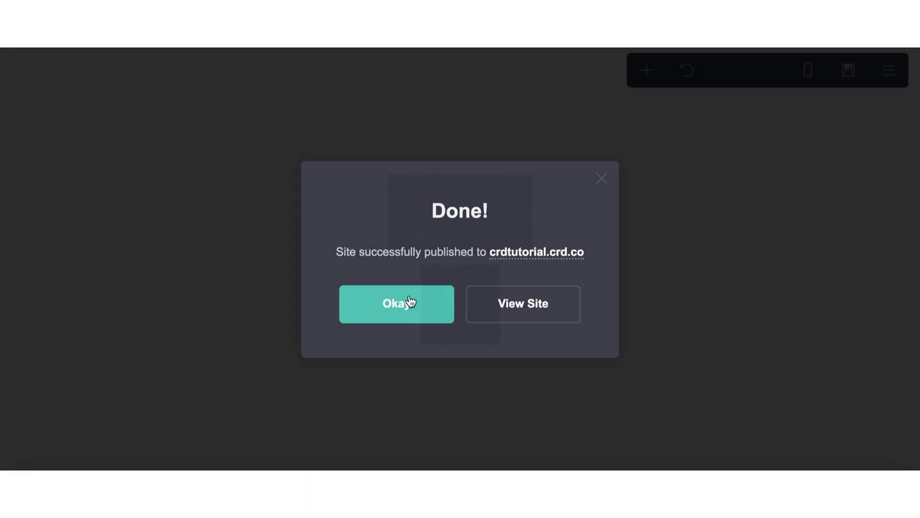
click(405, 303)
Step: Reopen the music embed and examine its style rules for the player position, buttons, music note and song title
click(423, 329)
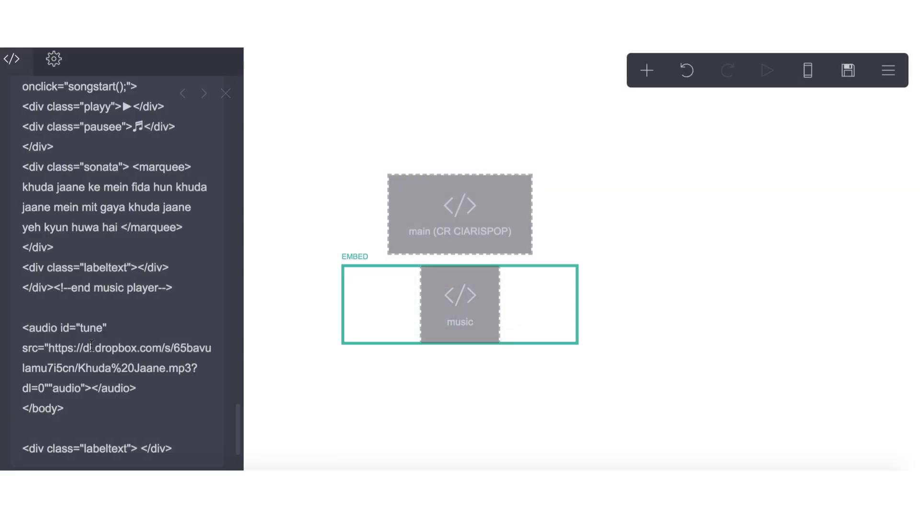
scroll(85, 339, up, 10)
scroll(81, 307, up, 3)
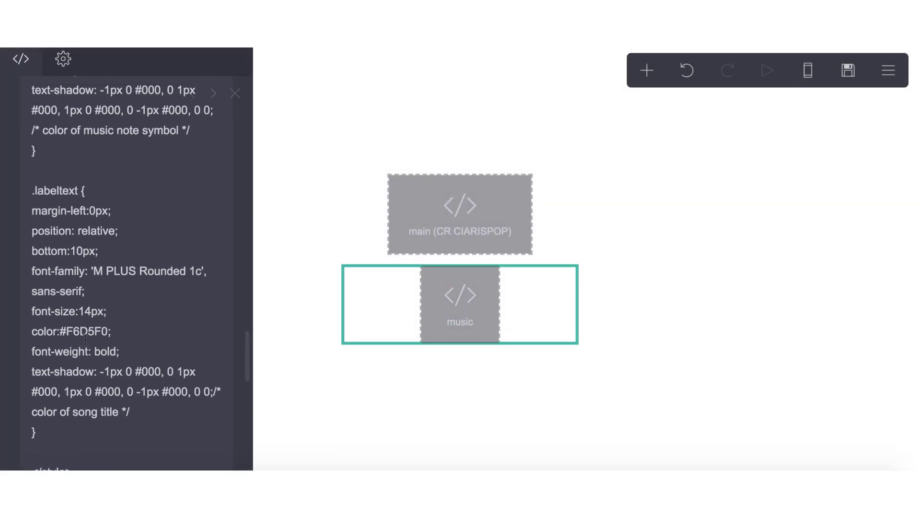
click(82, 271)
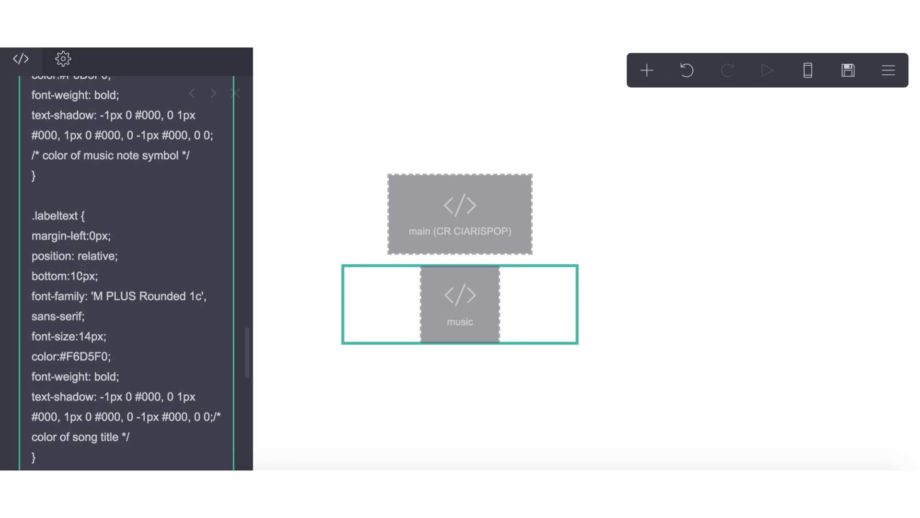
scroll(82, 271, up, 5)
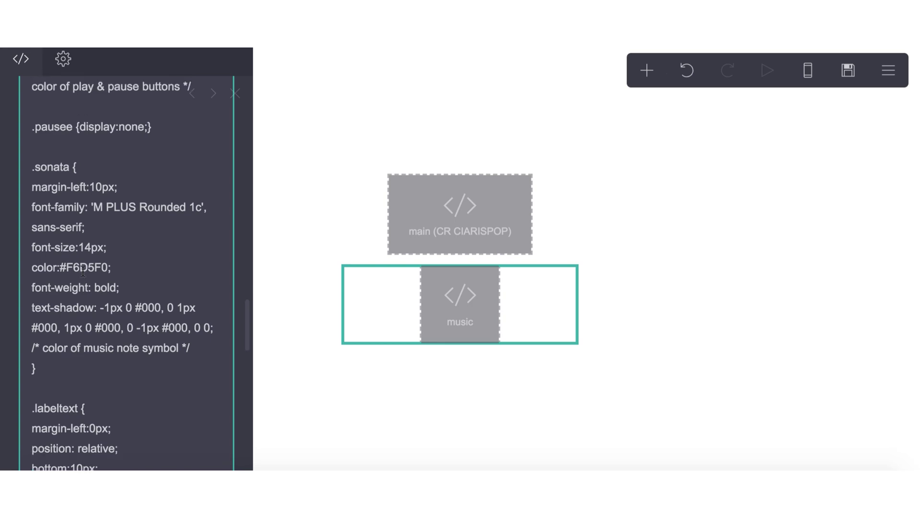
scroll(83, 271, up, 1)
scroll(181, 136, up, 8)
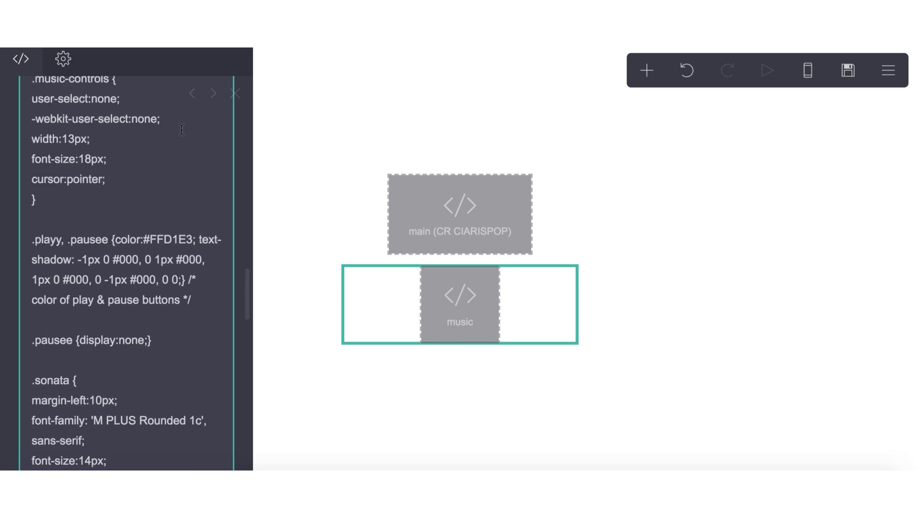
scroll(181, 129, up, 4)
scroll(181, 130, down, 5)
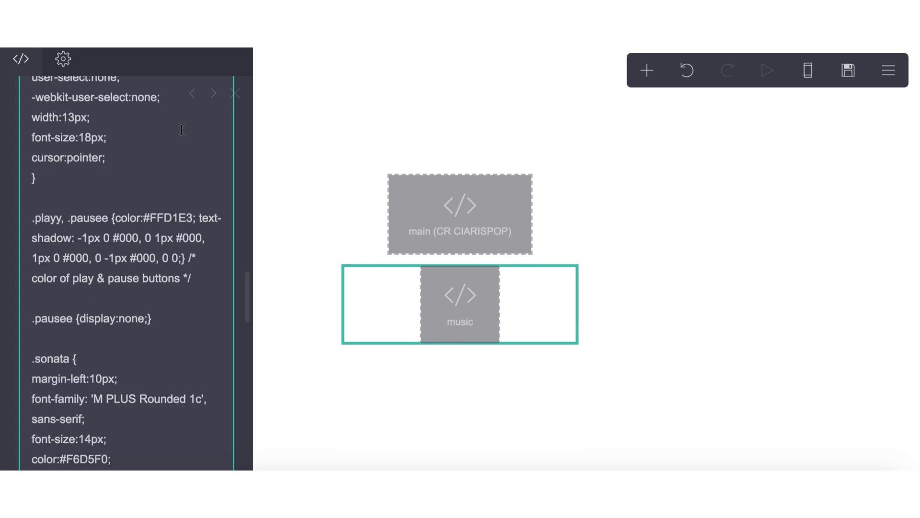
scroll(181, 129, up, 8)
scroll(181, 130, up, 1)
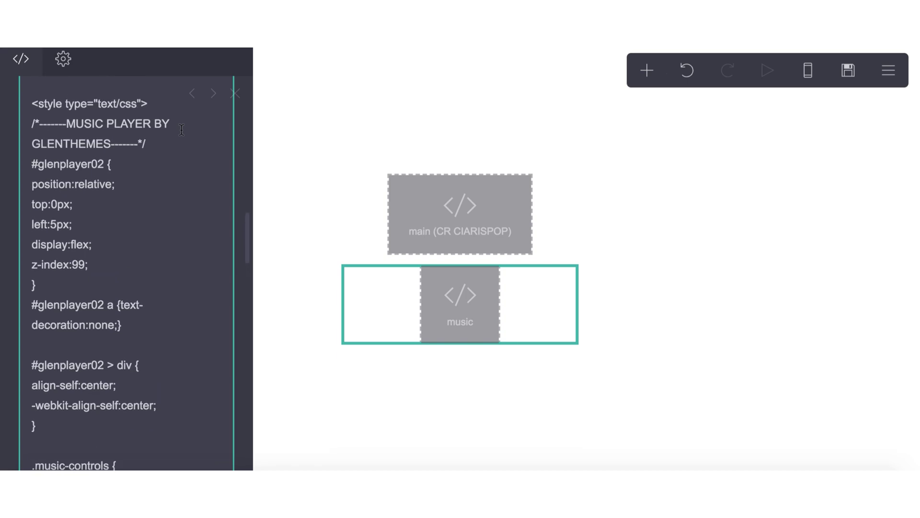
Step: Publish the page to crdtutorial.crd.co once more and return to the editor
click(855, 74)
click(71, 423)
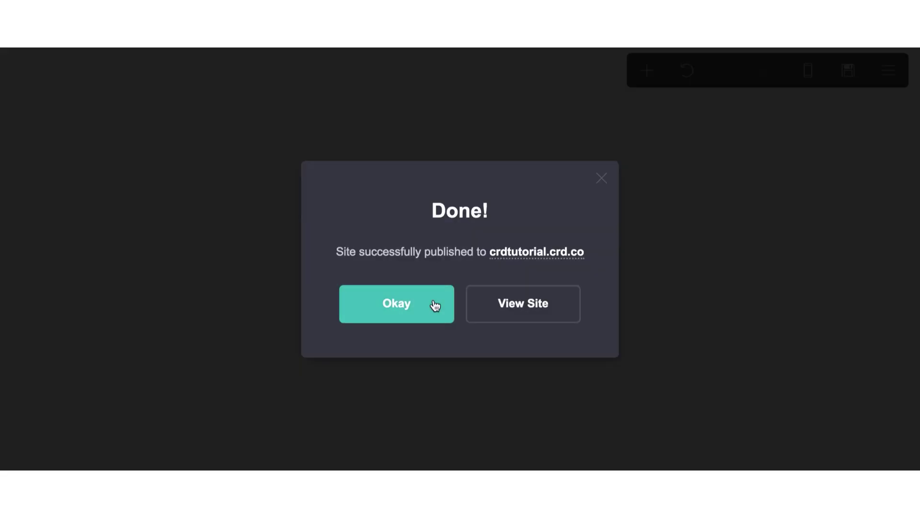
click(433, 304)
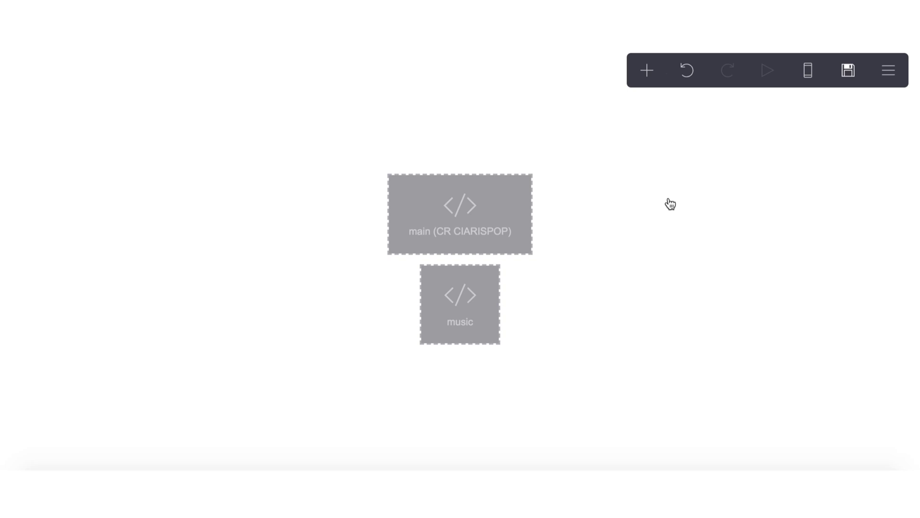
Step: Change the top offset of #glenplayer02 in the music embed's style code to a negative pixel value, and save and publish the page
click(479, 308)
click(58, 202)
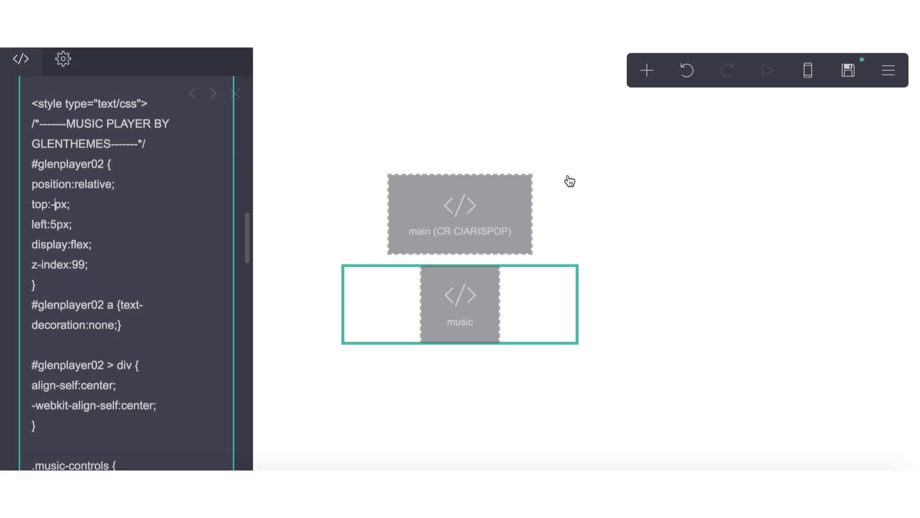
click(847, 72)
click(134, 437)
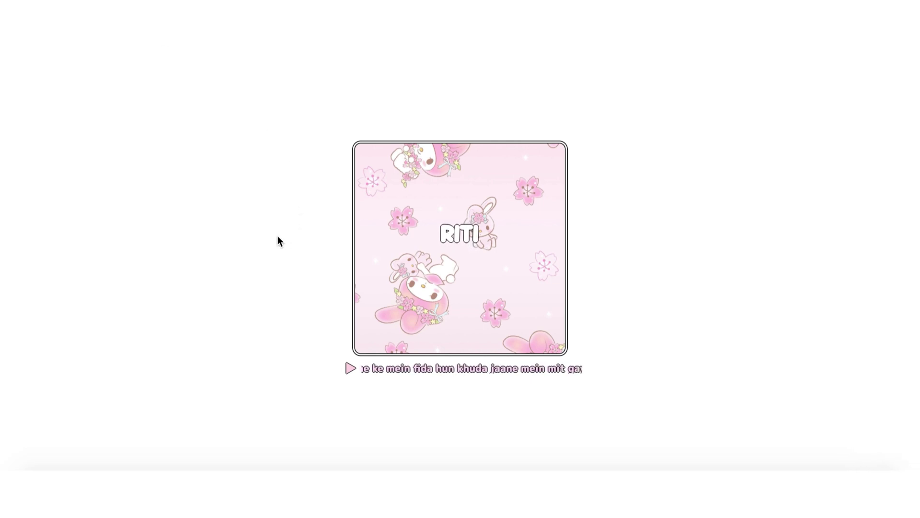
Step: Check the published page by scrolling through the hover box's text and starting and pausing the song in the music player
mouse_move(456, 300)
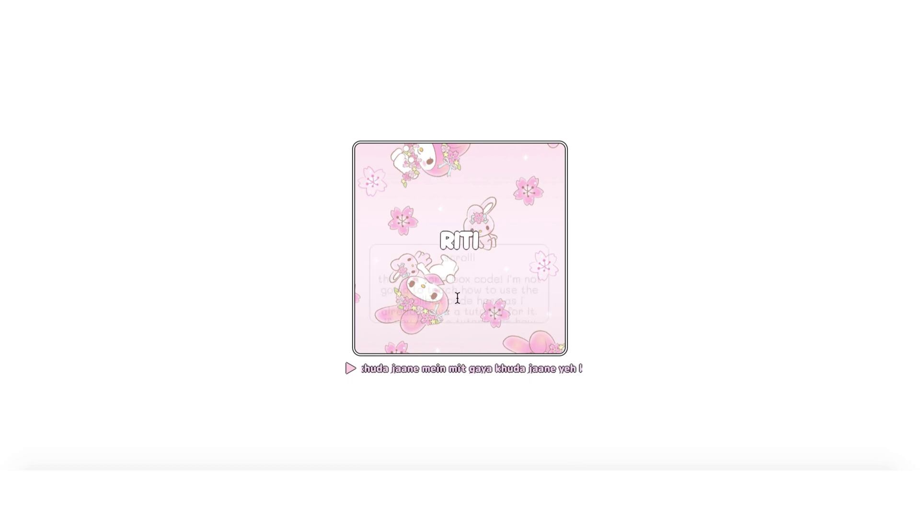
scroll(486, 290, down, 4)
scroll(486, 289, up, 4)
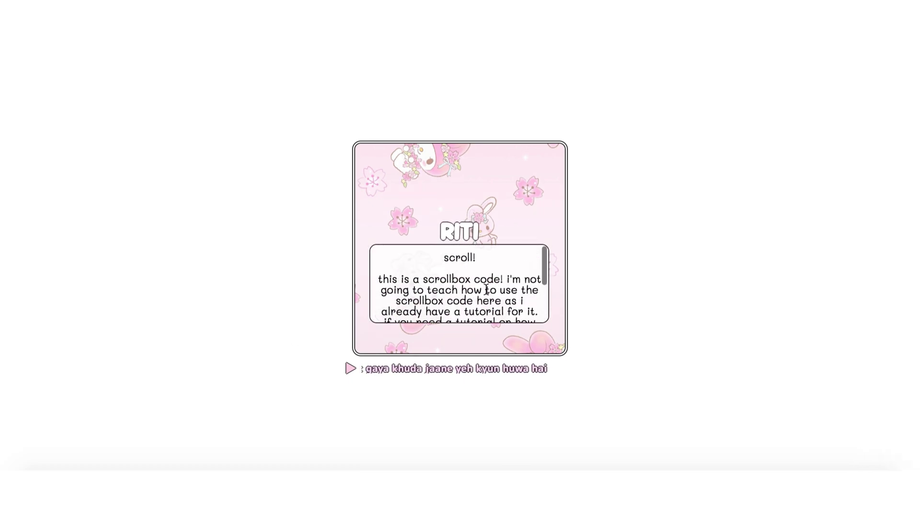
click(351, 369)
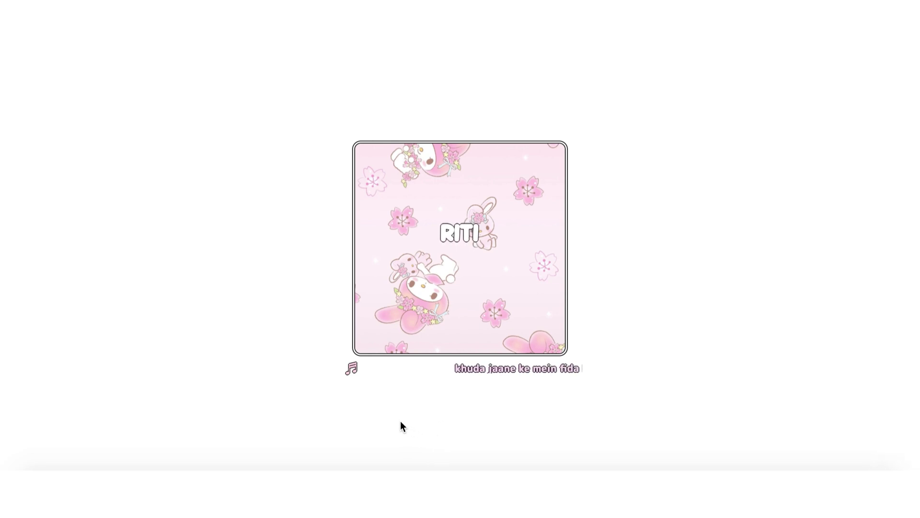
click(348, 369)
mouse_move(517, 264)
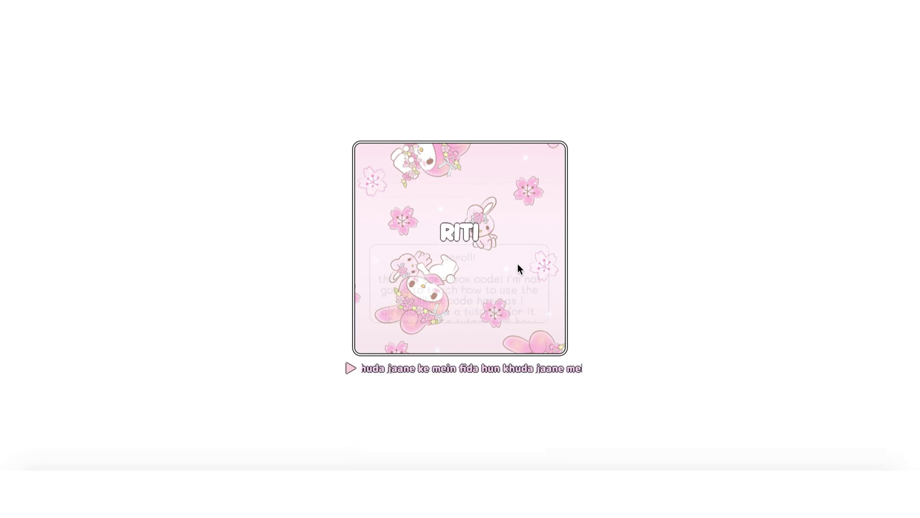
scroll(503, 271, down, 3)
scroll(517, 245, up, 3)
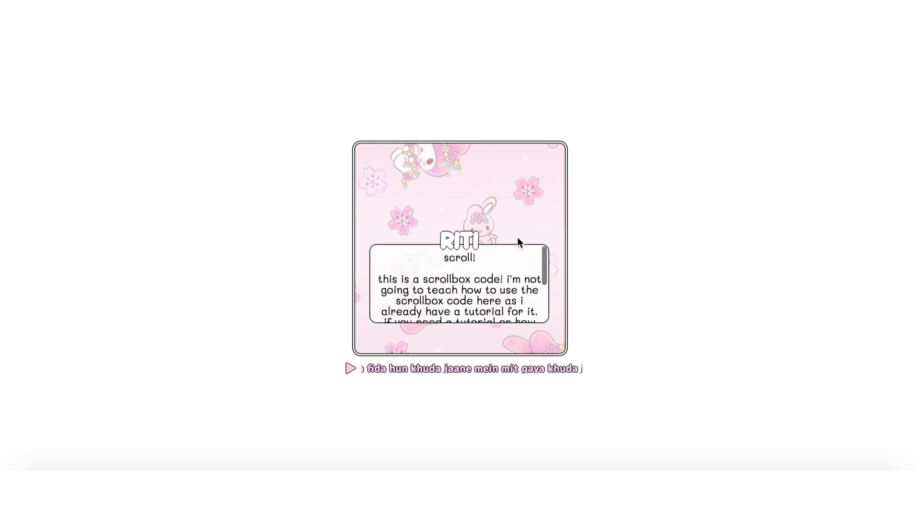